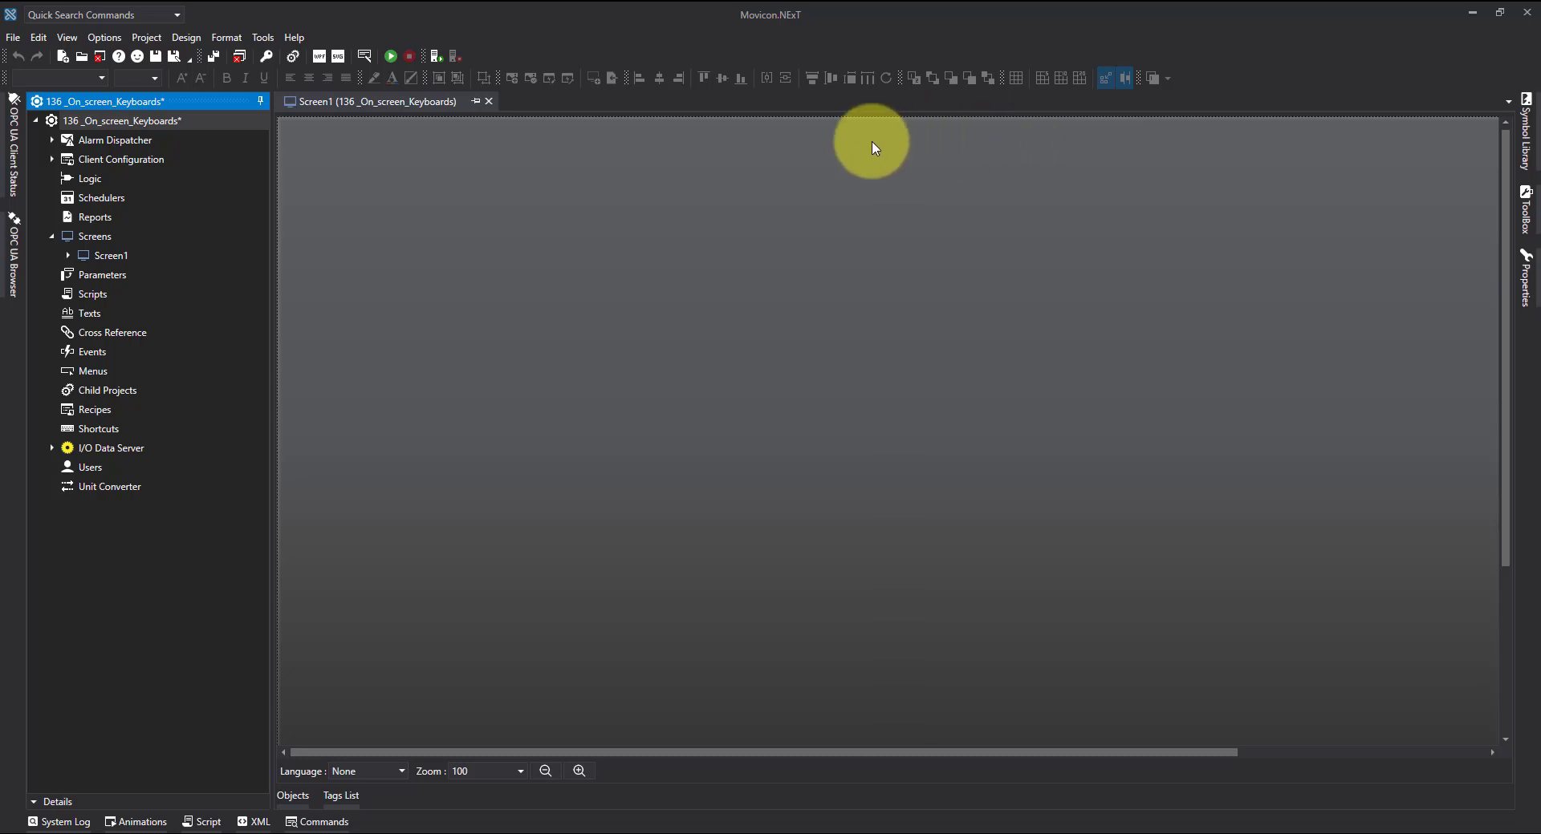
Add a new tag named Int to the I/O Data Server Tag List as Int16.
double_click(125, 447)
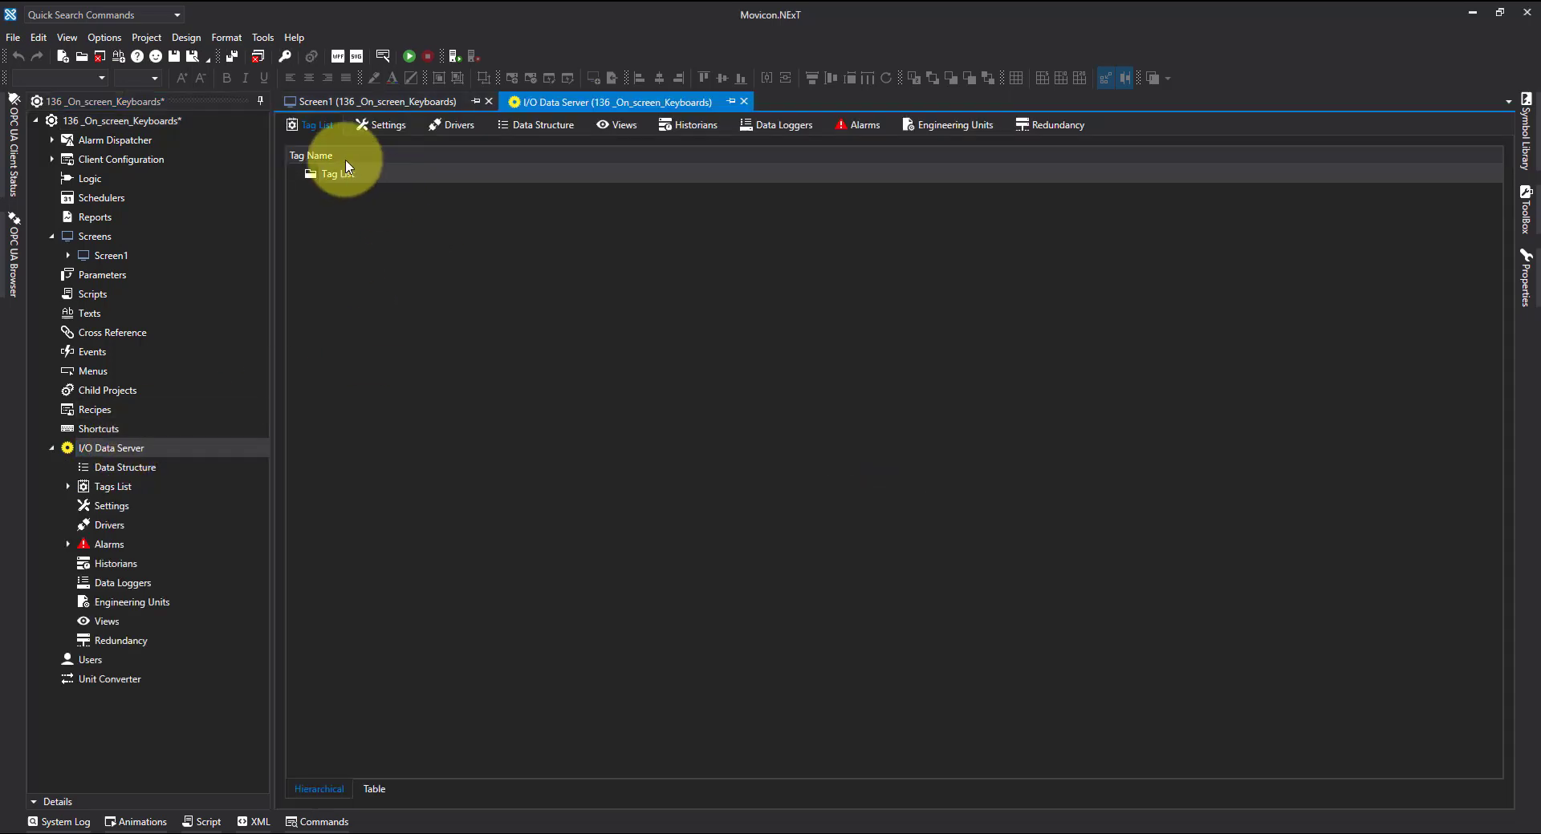
click(331, 183)
right_click(332, 197)
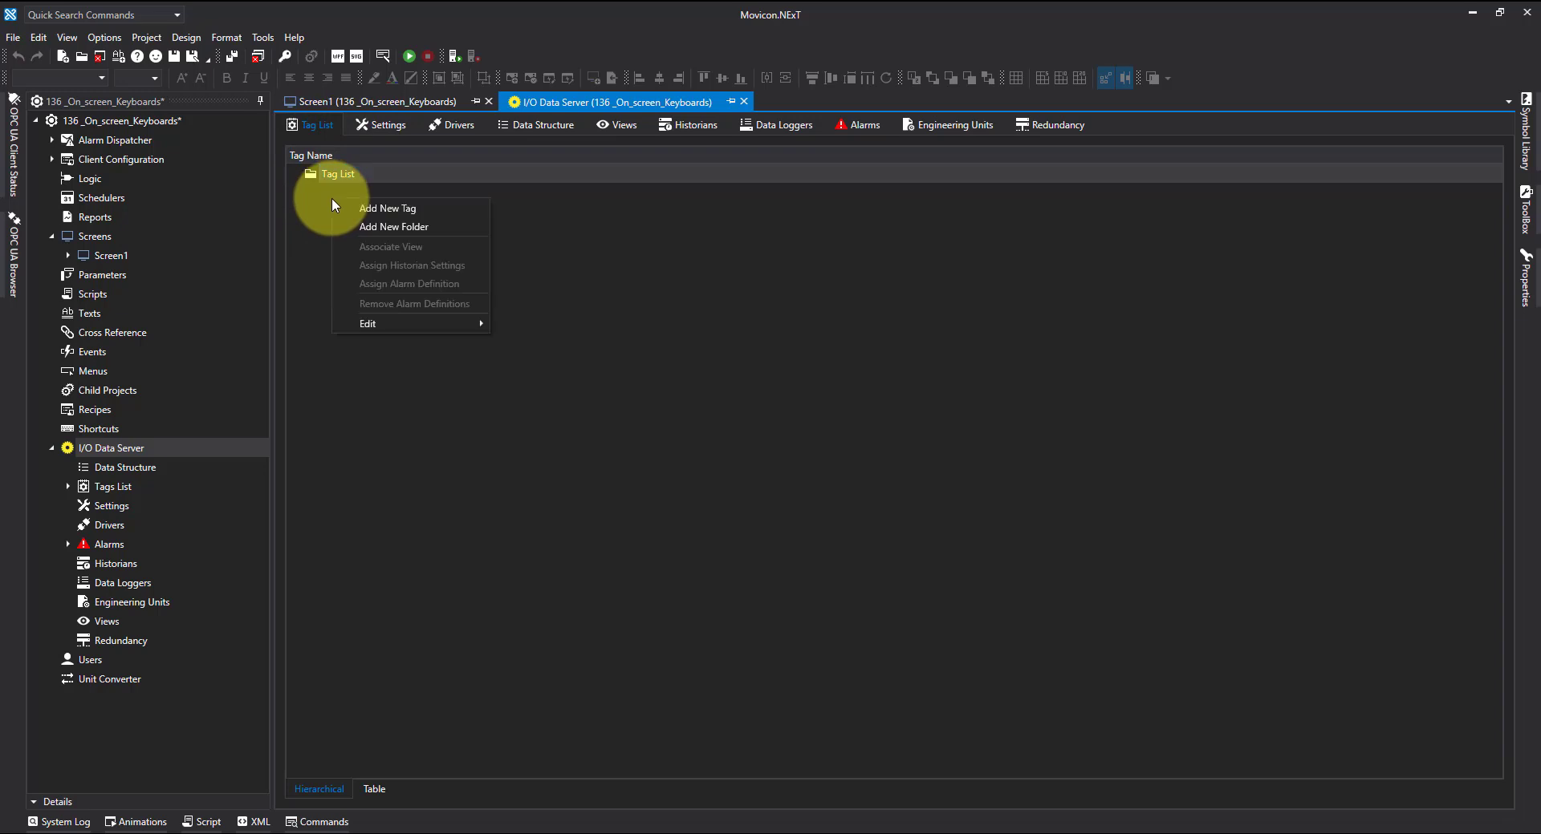
click(386, 208)
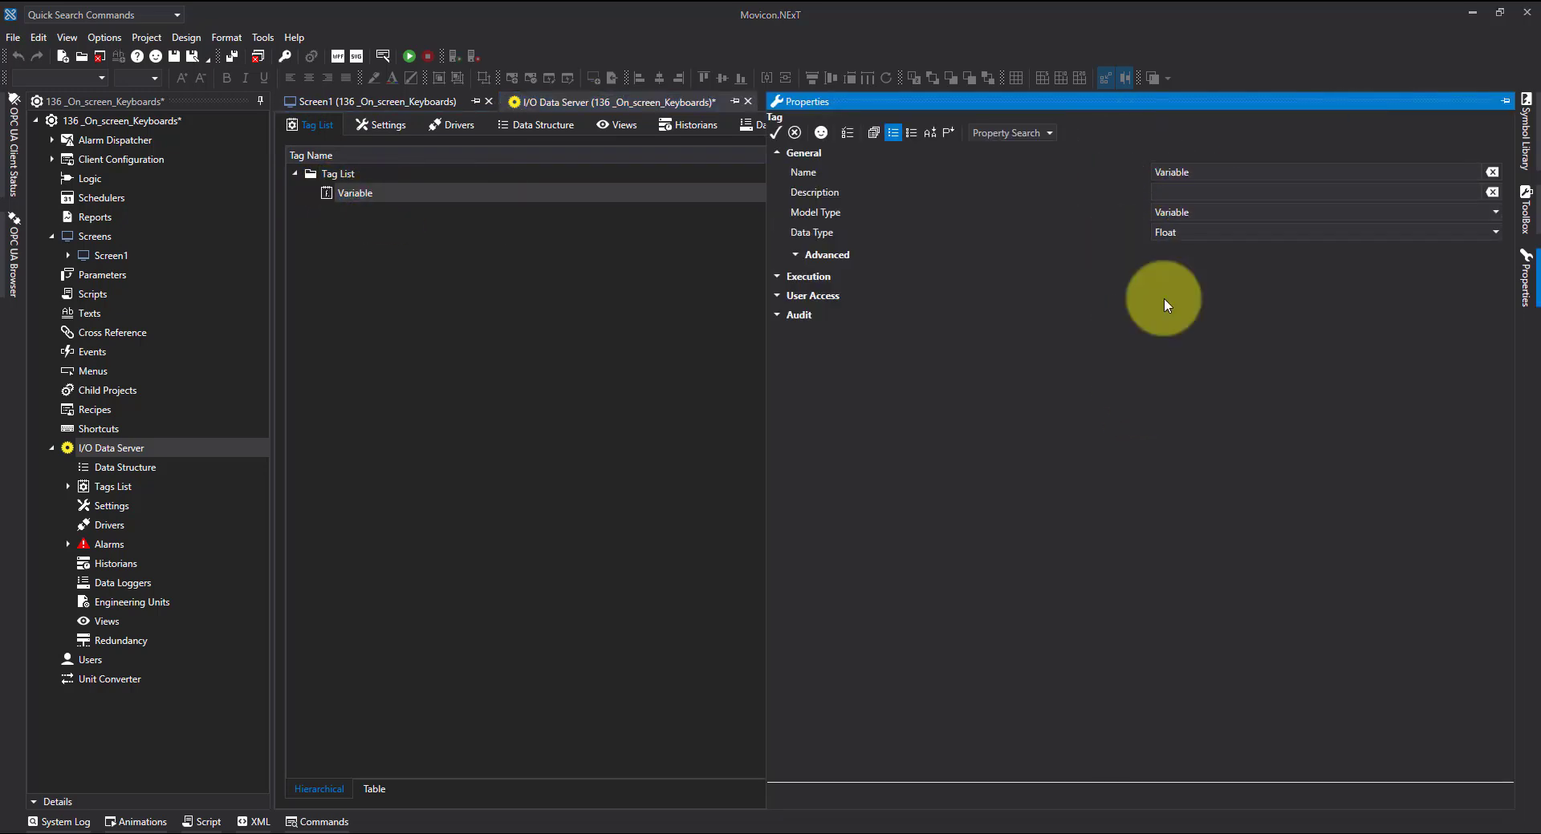
click(1188, 172)
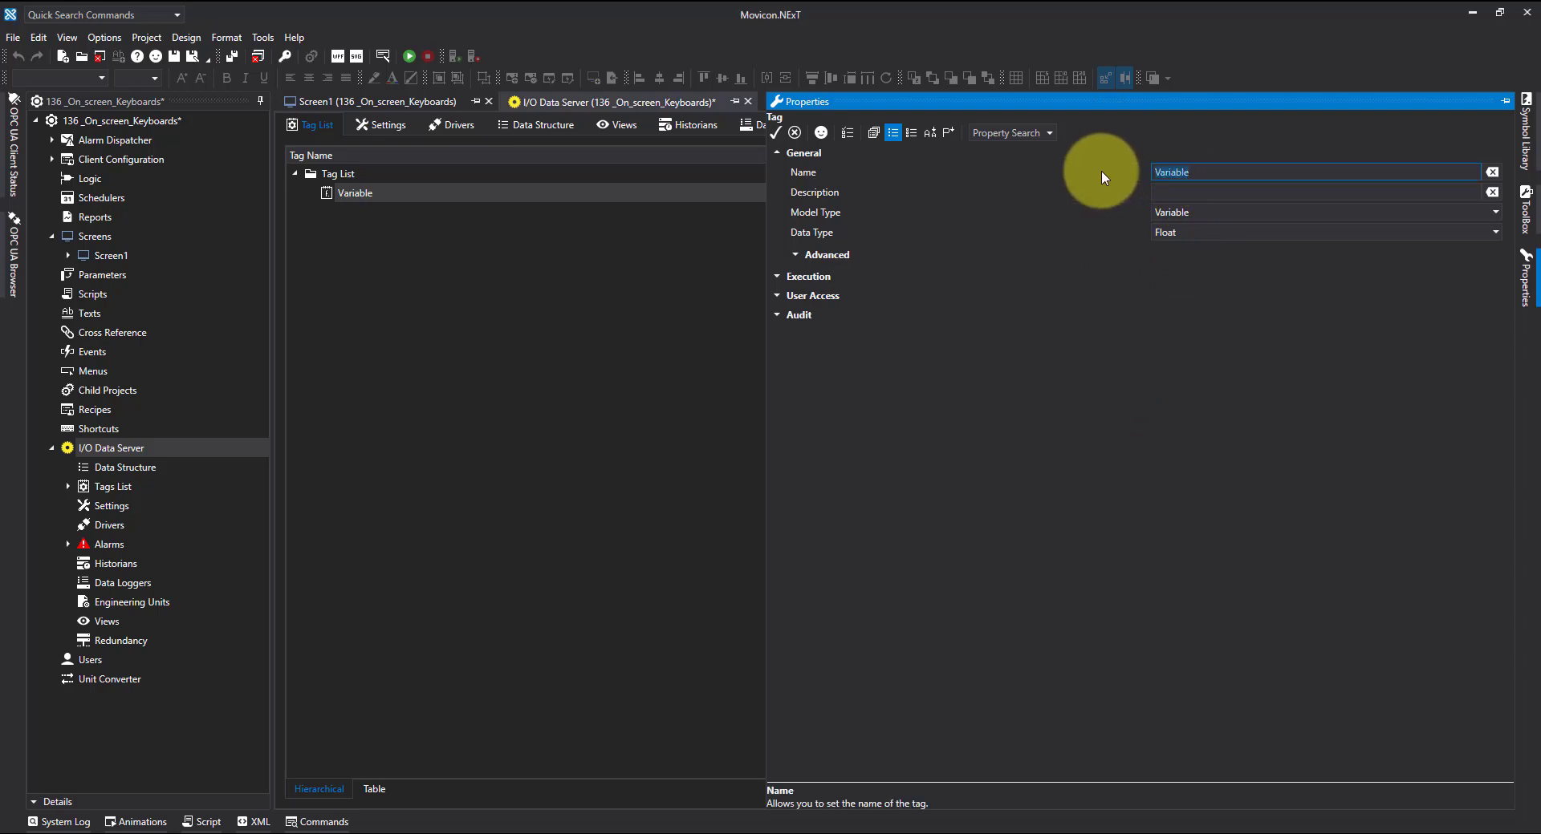
text(Int)
click(1246, 233)
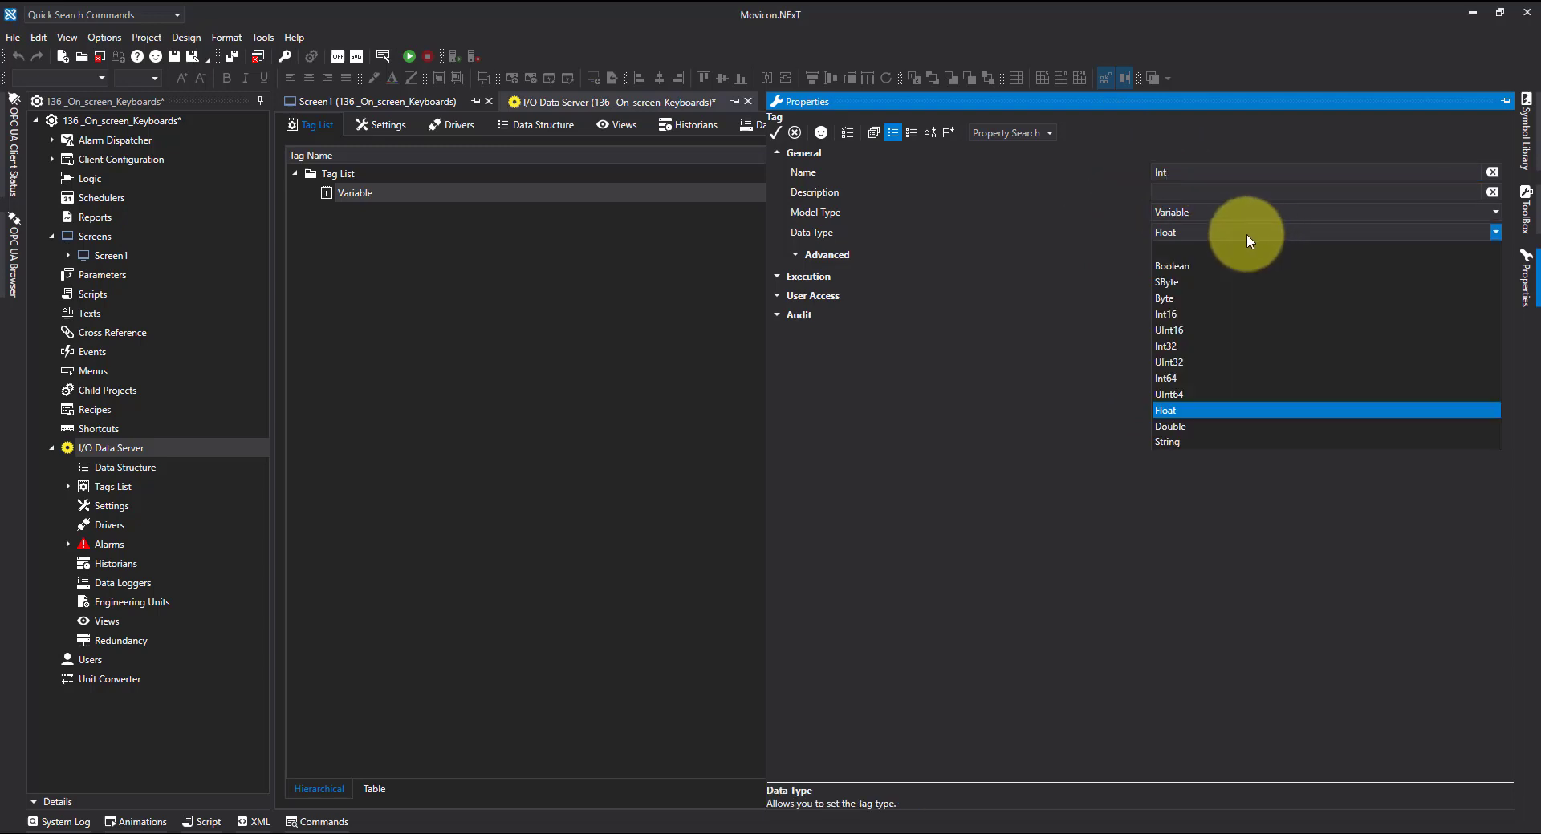
click(1186, 314)
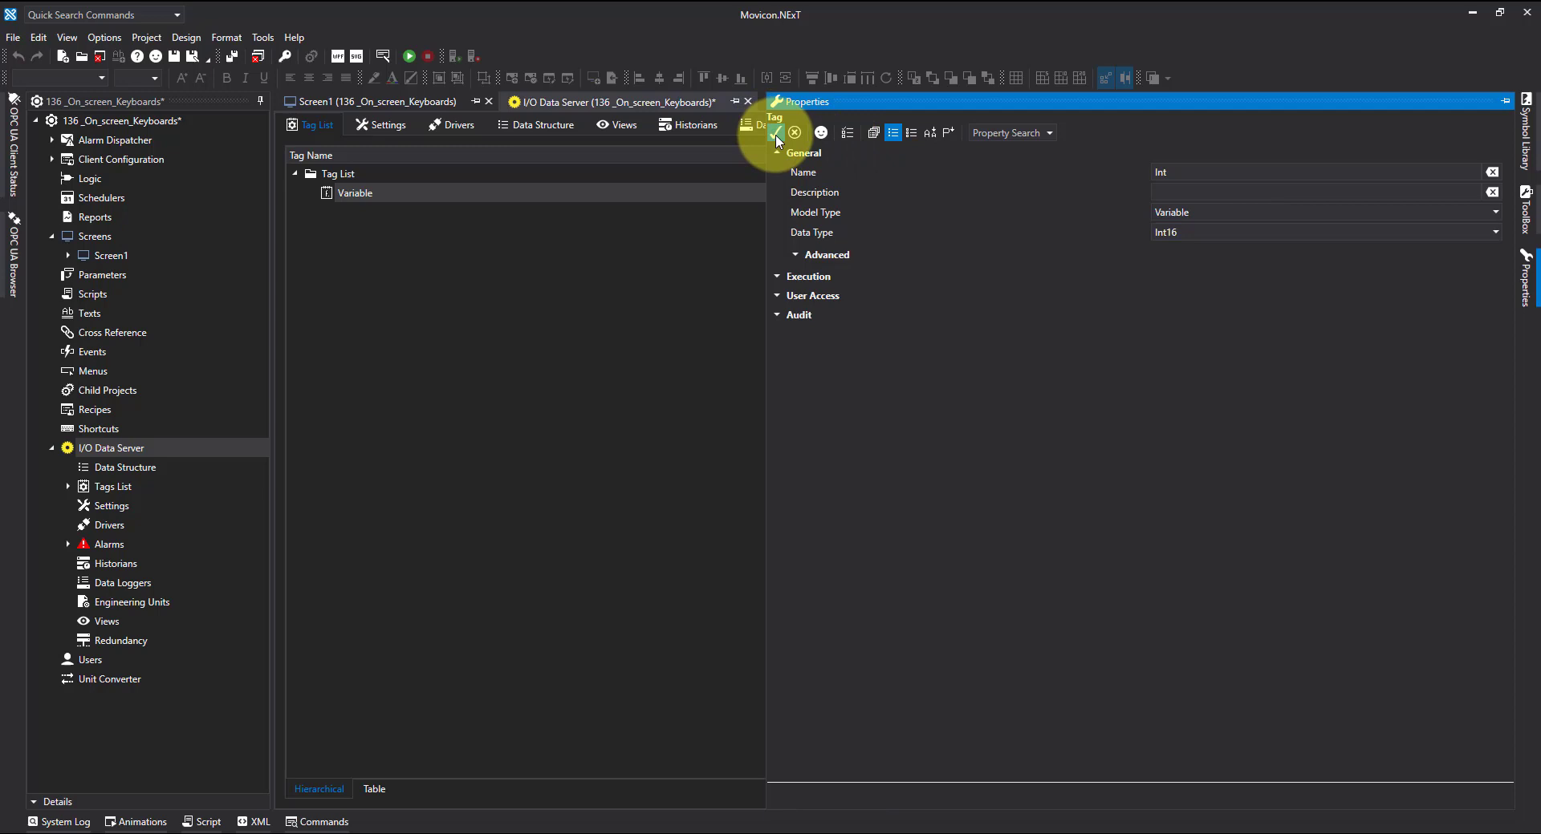
Add a second tag, str, with the String data type.
right_click(337, 213)
click(375, 225)
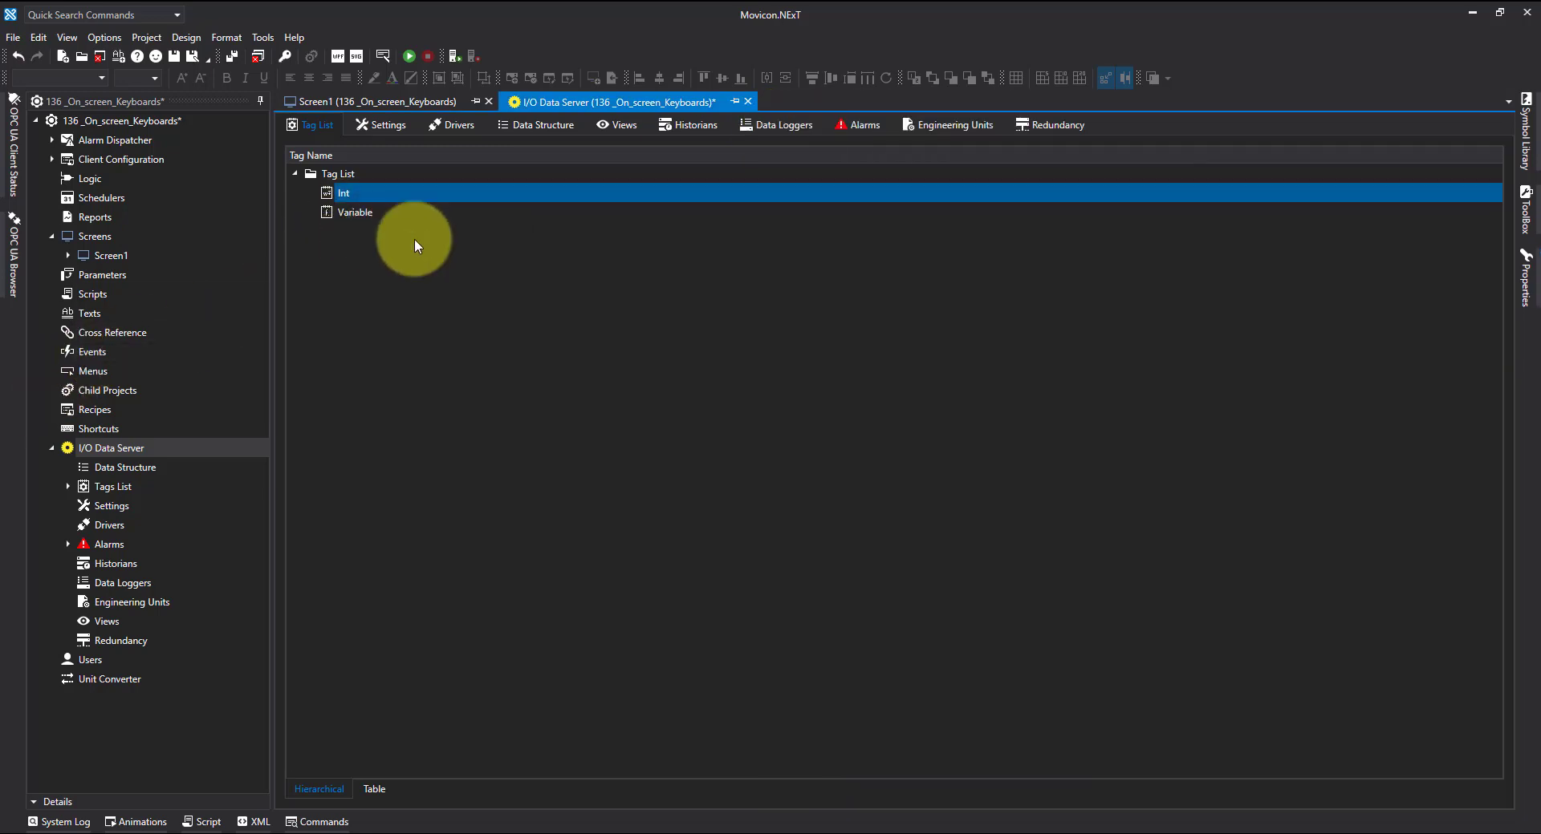
click(1281, 214)
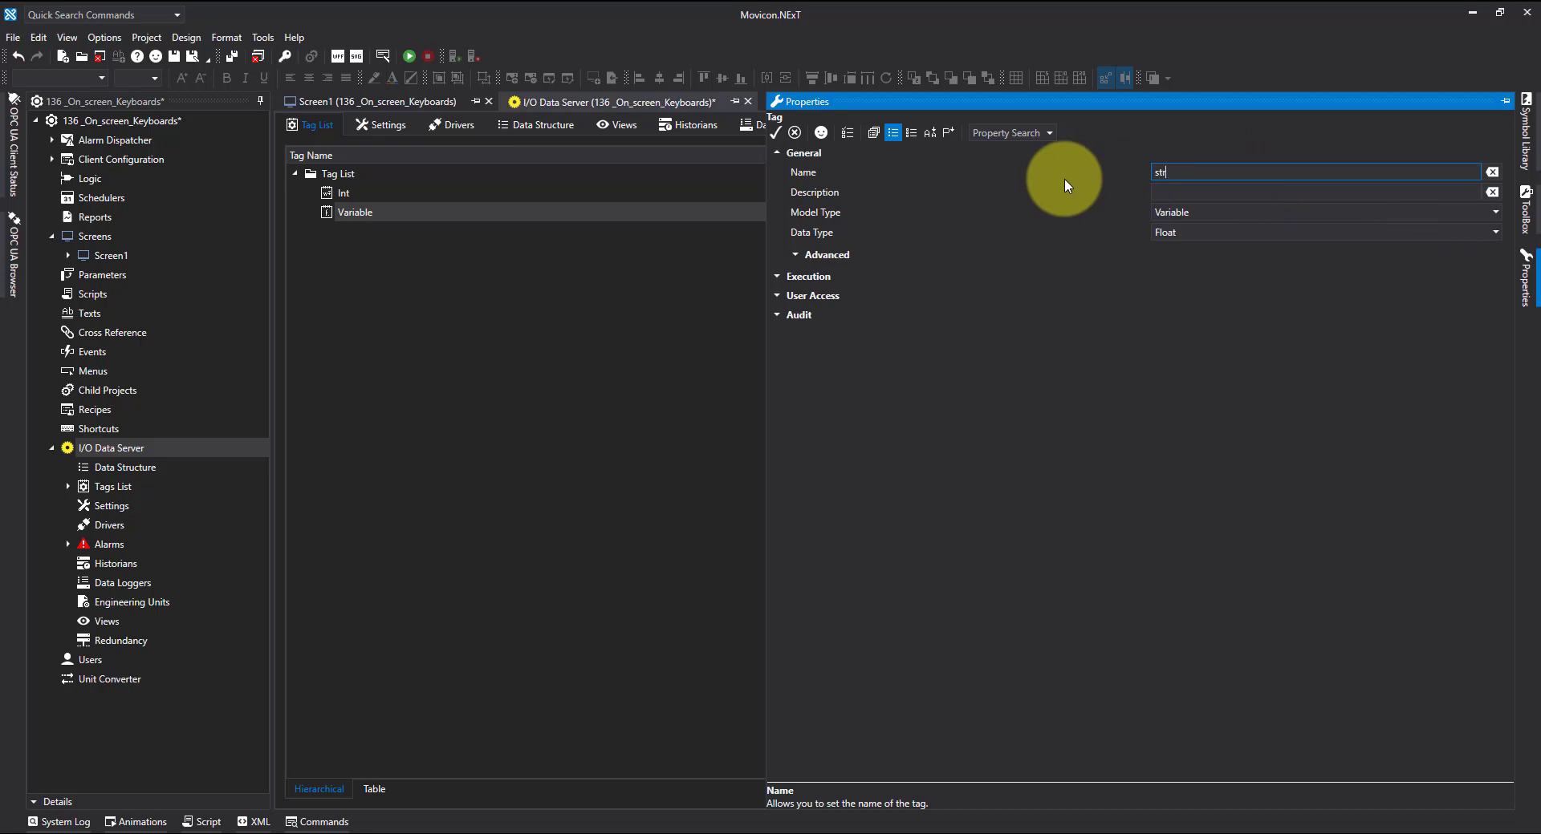
click(1181, 231)
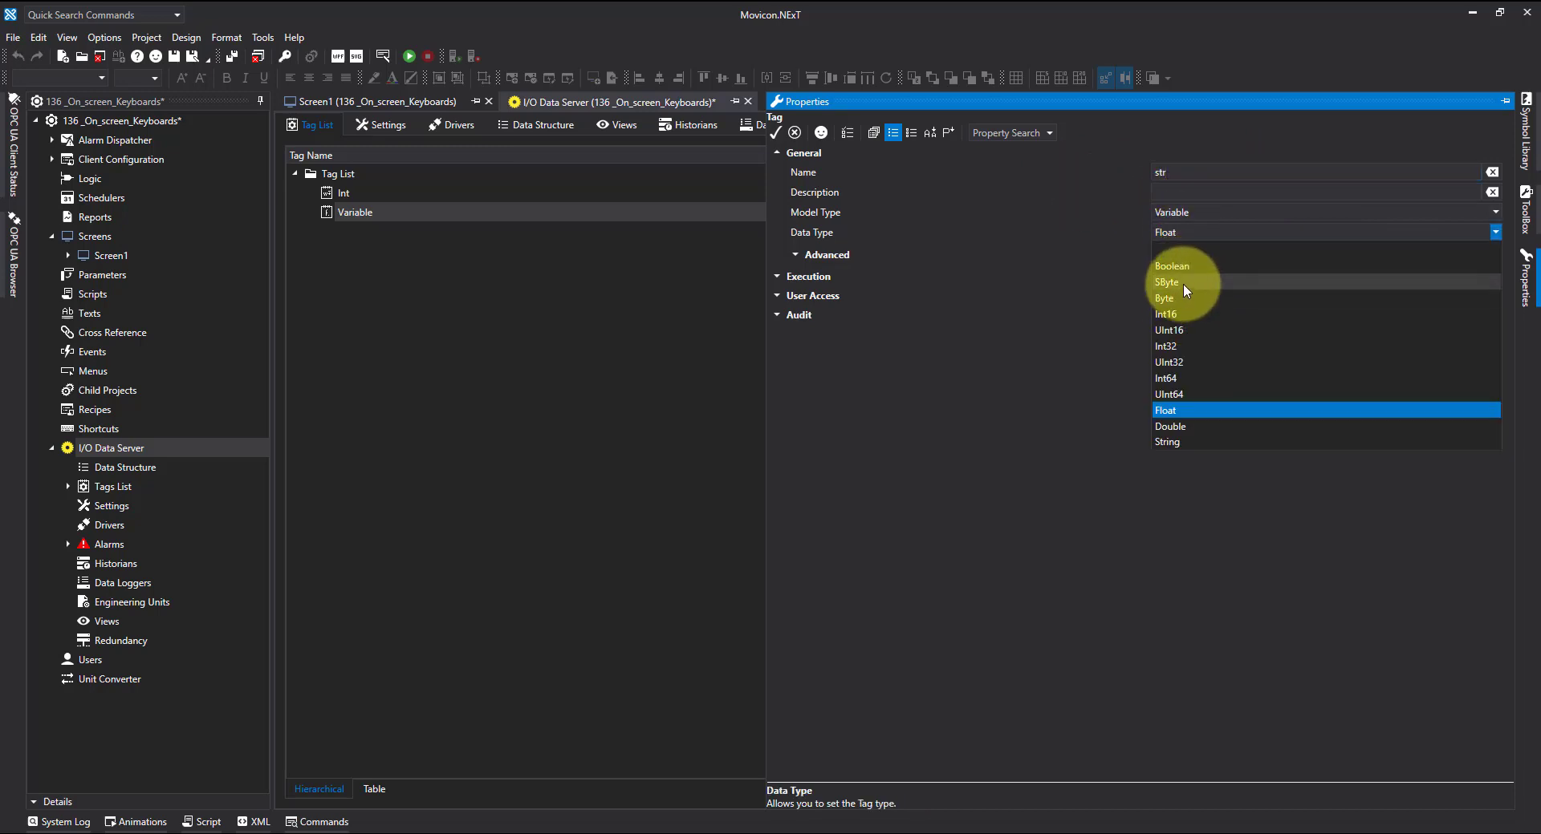
click(1166, 442)
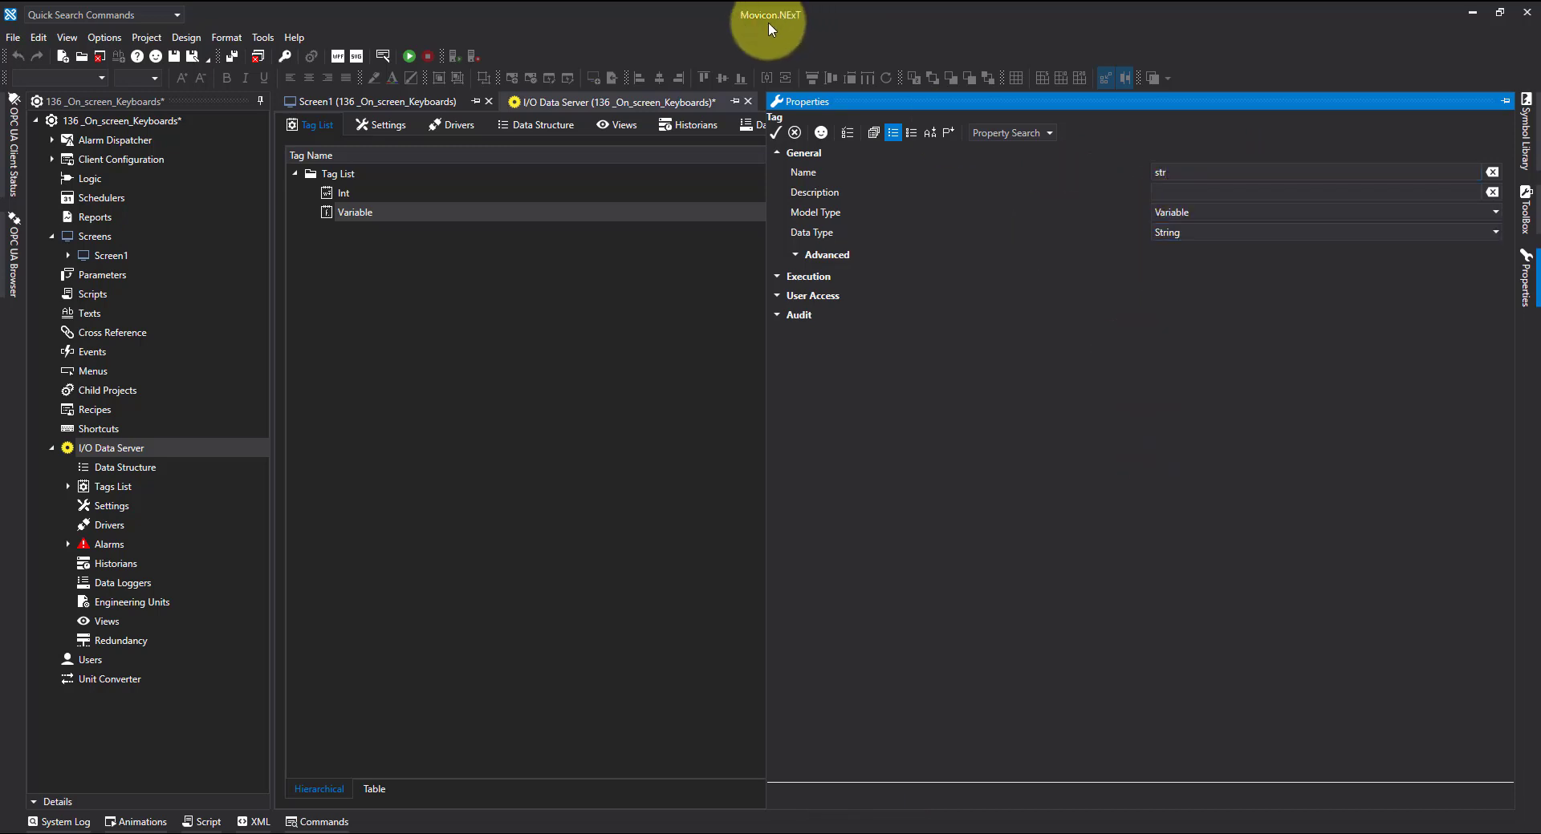
Place a Display object from the ToolBox near the top left of Screen1.
click(393, 103)
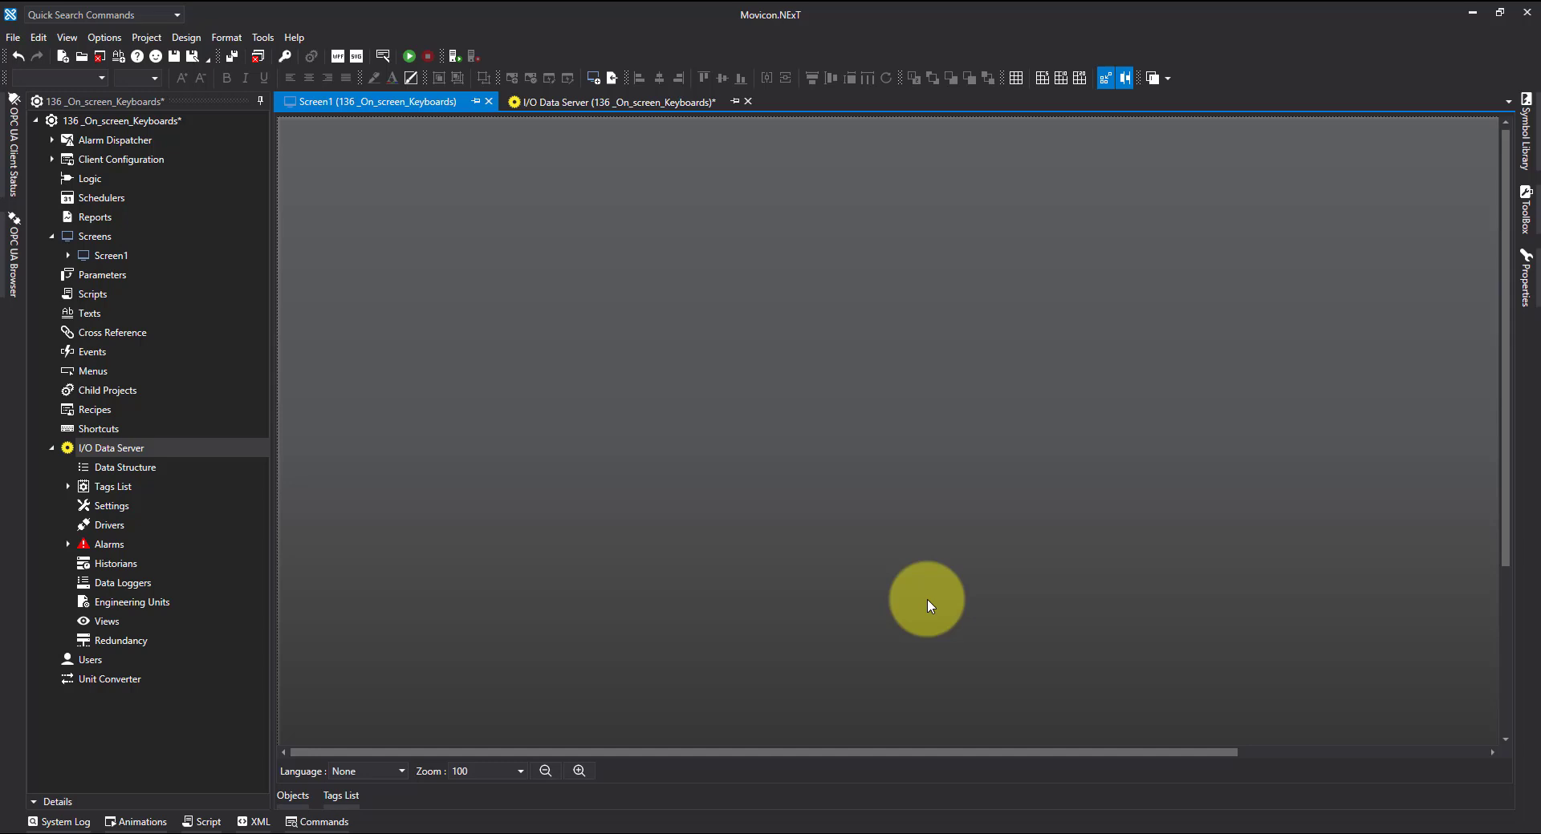
click(1529, 210)
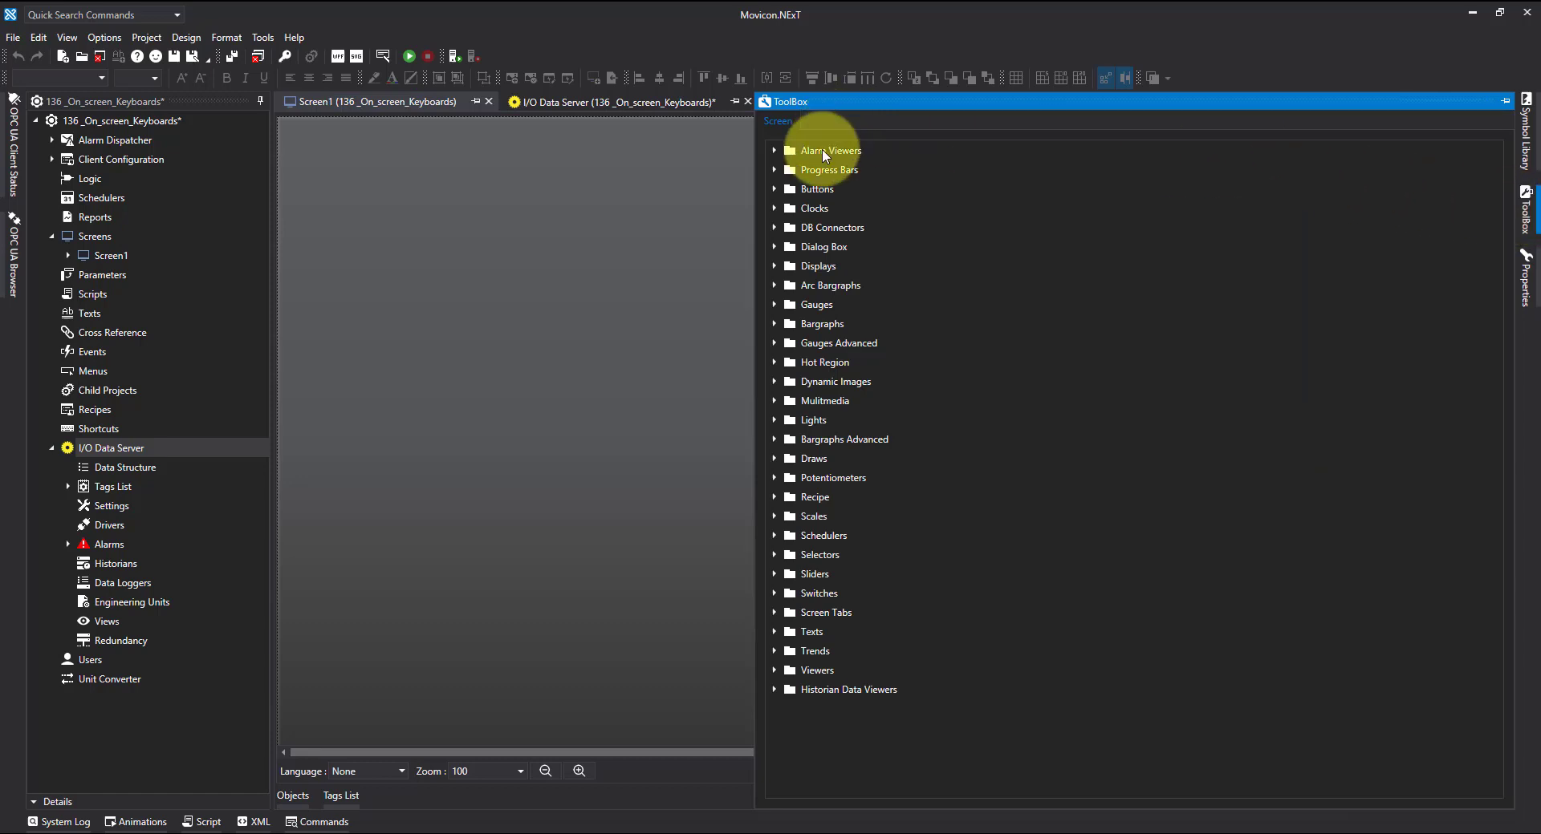
click(774, 268)
click(820, 327)
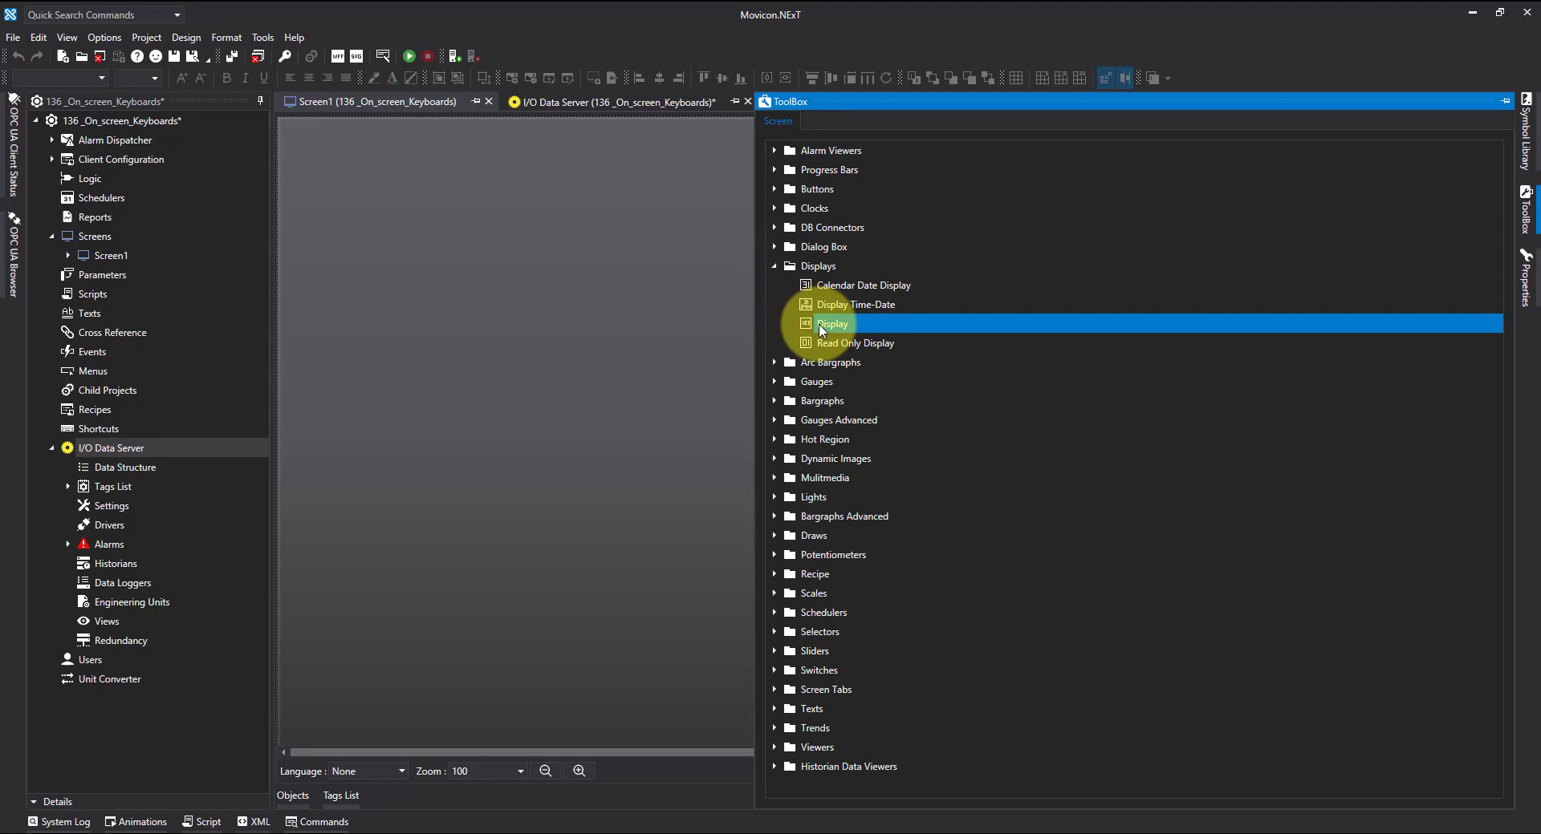
drag(820, 327, 441, 240)
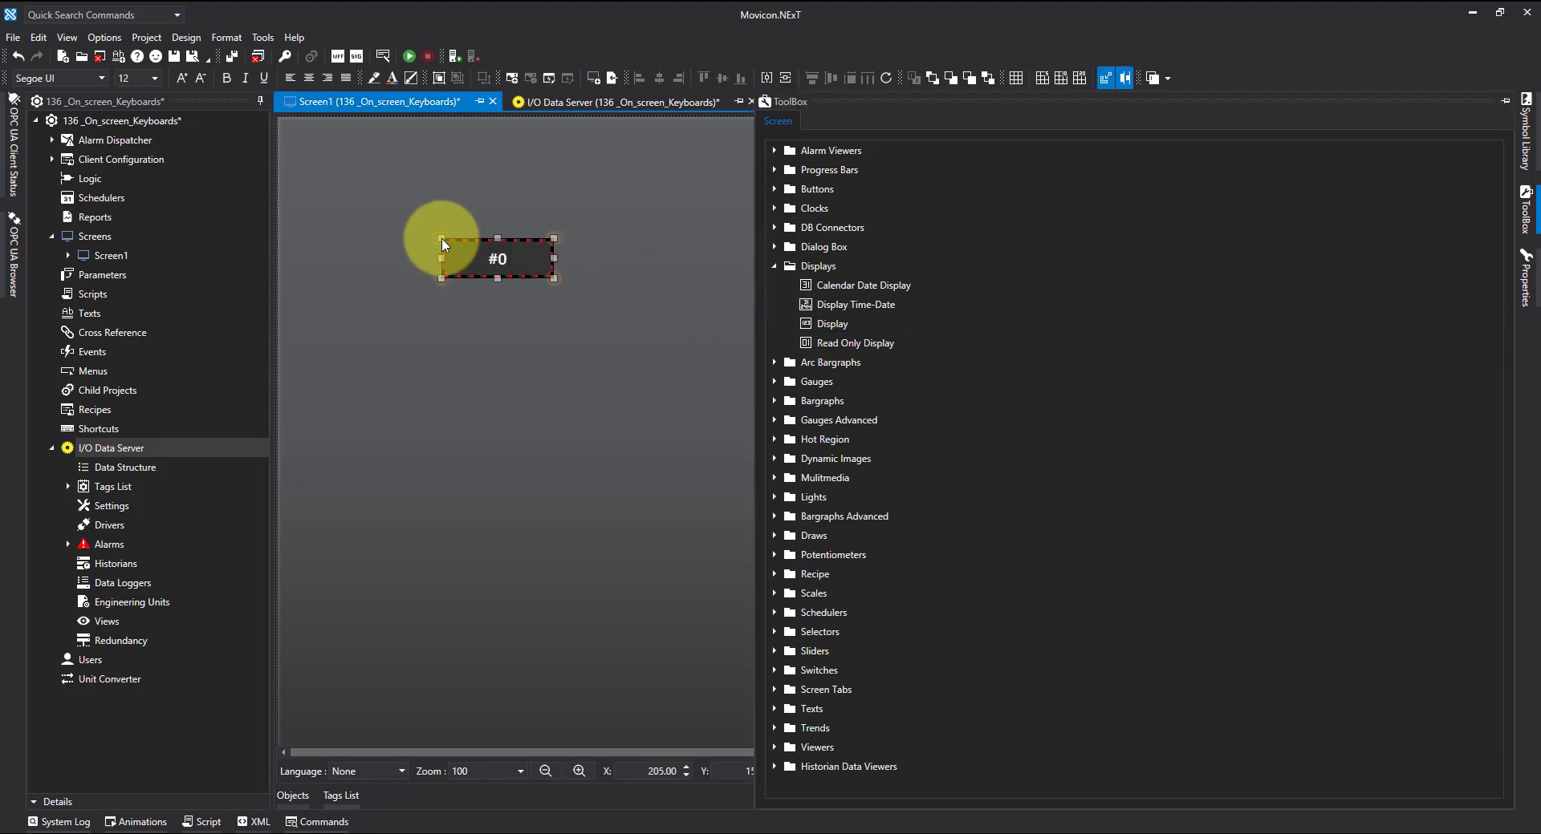
click(509, 254)
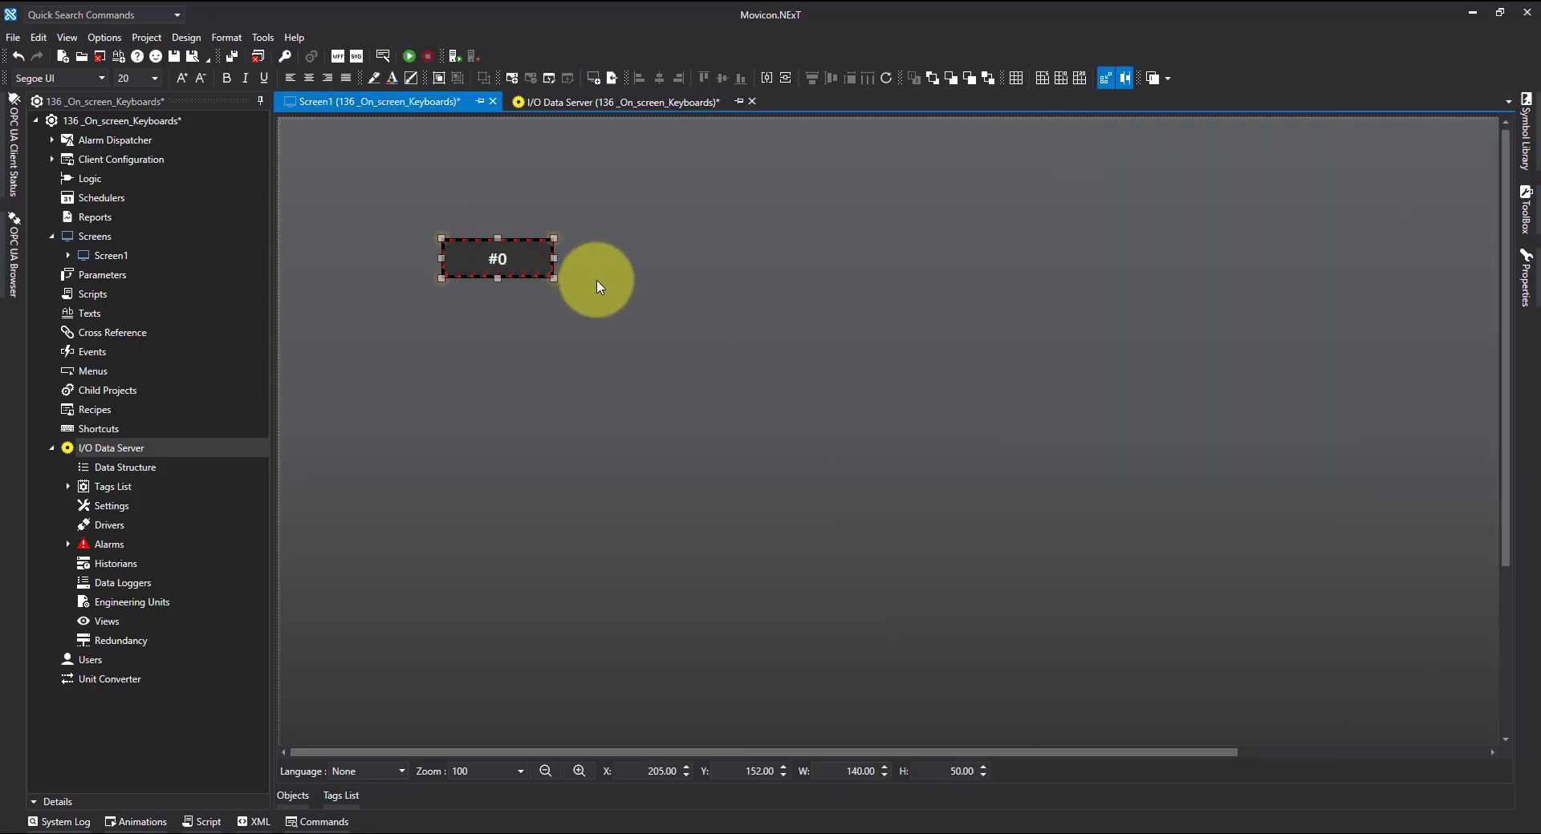
Copy the display to its right, widen the copy to 707, and left-align its text.
click(524, 259)
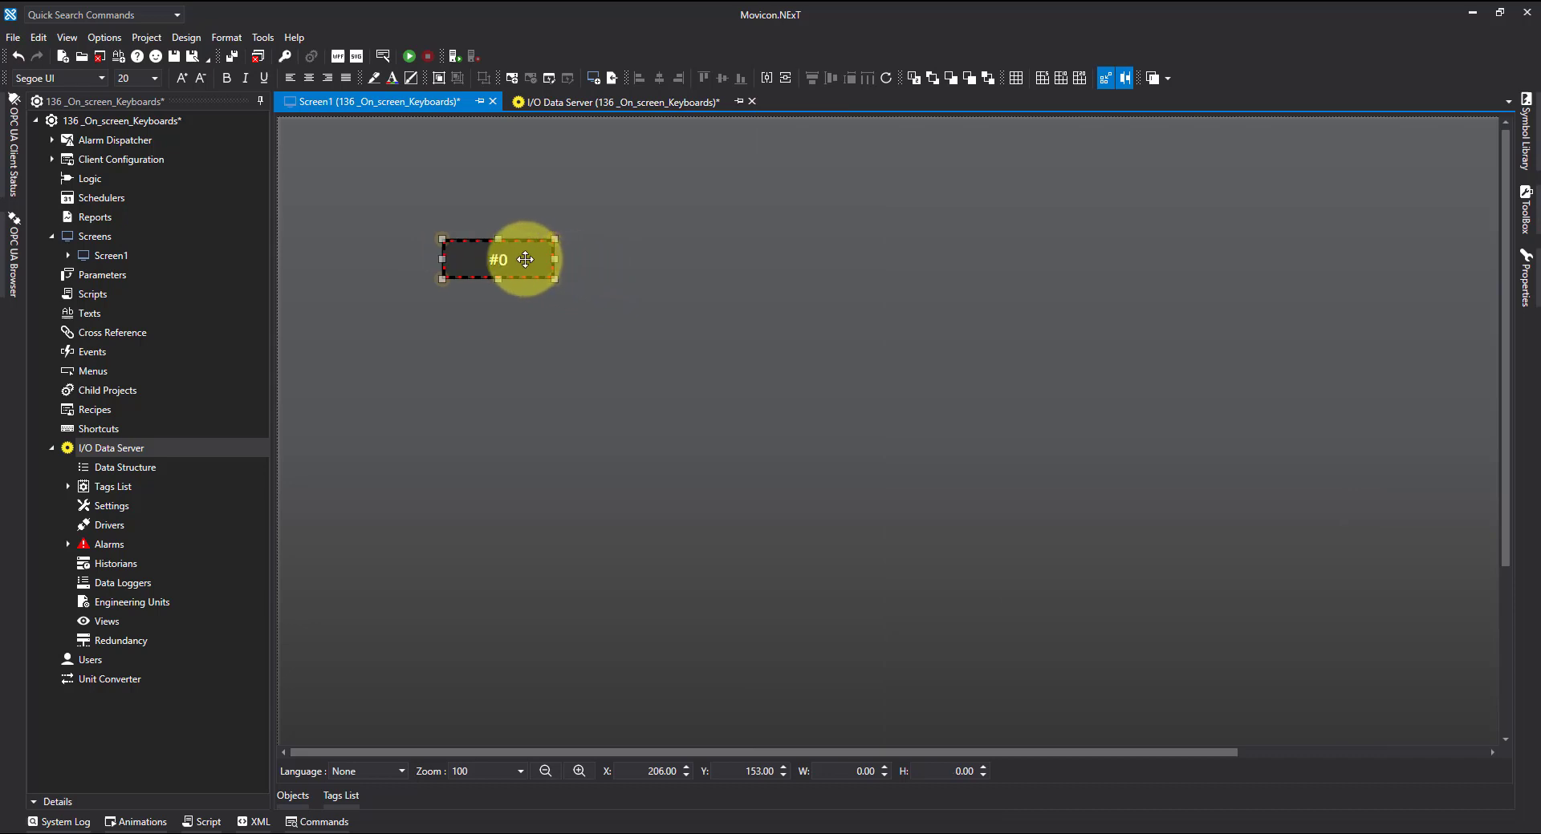
drag(525, 259, 676, 258)
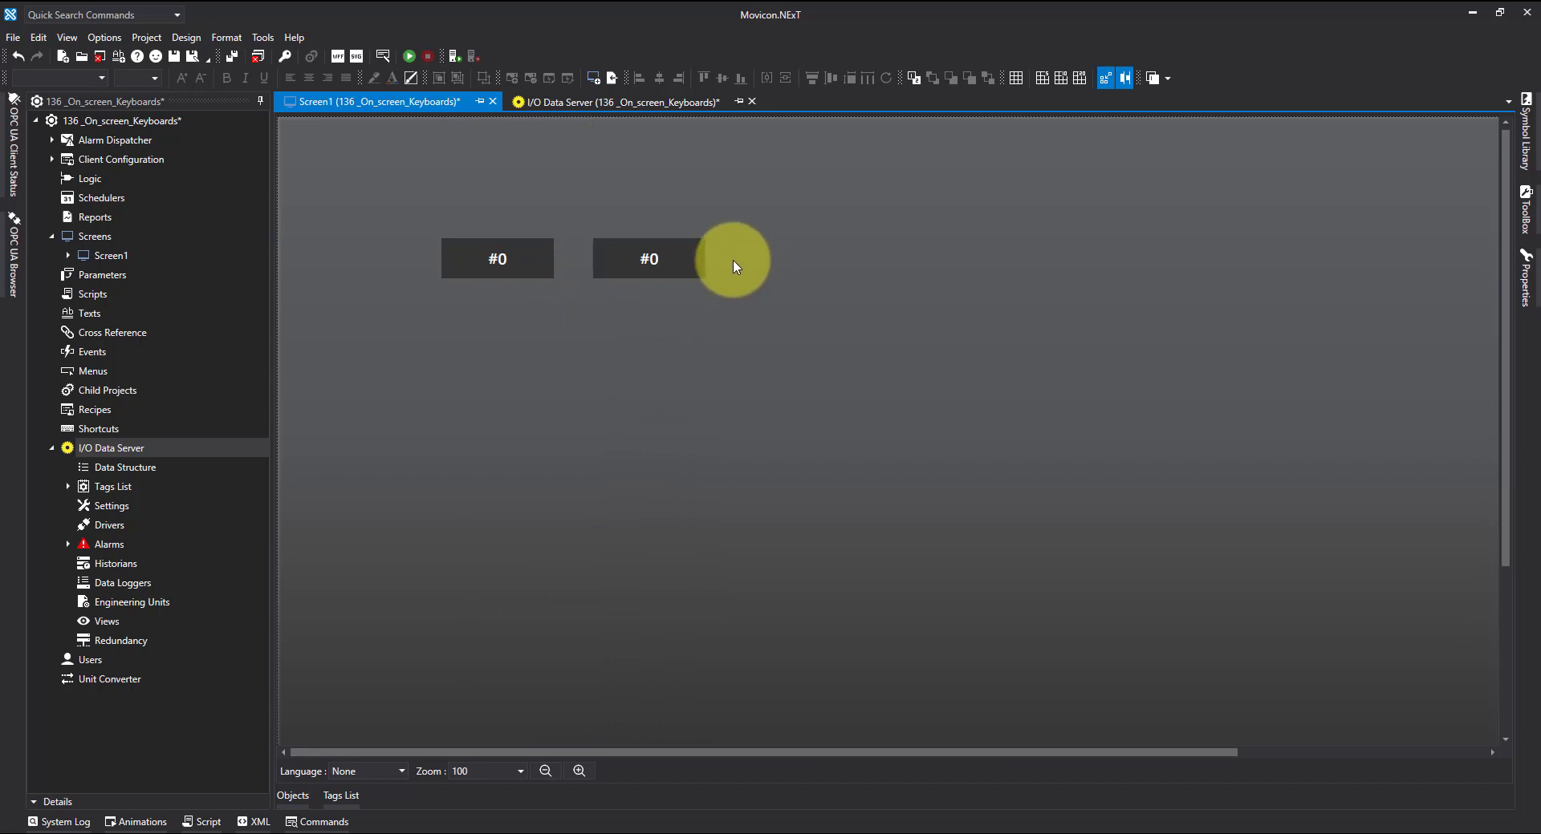
click(681, 260)
drag(733, 263, 1162, 268)
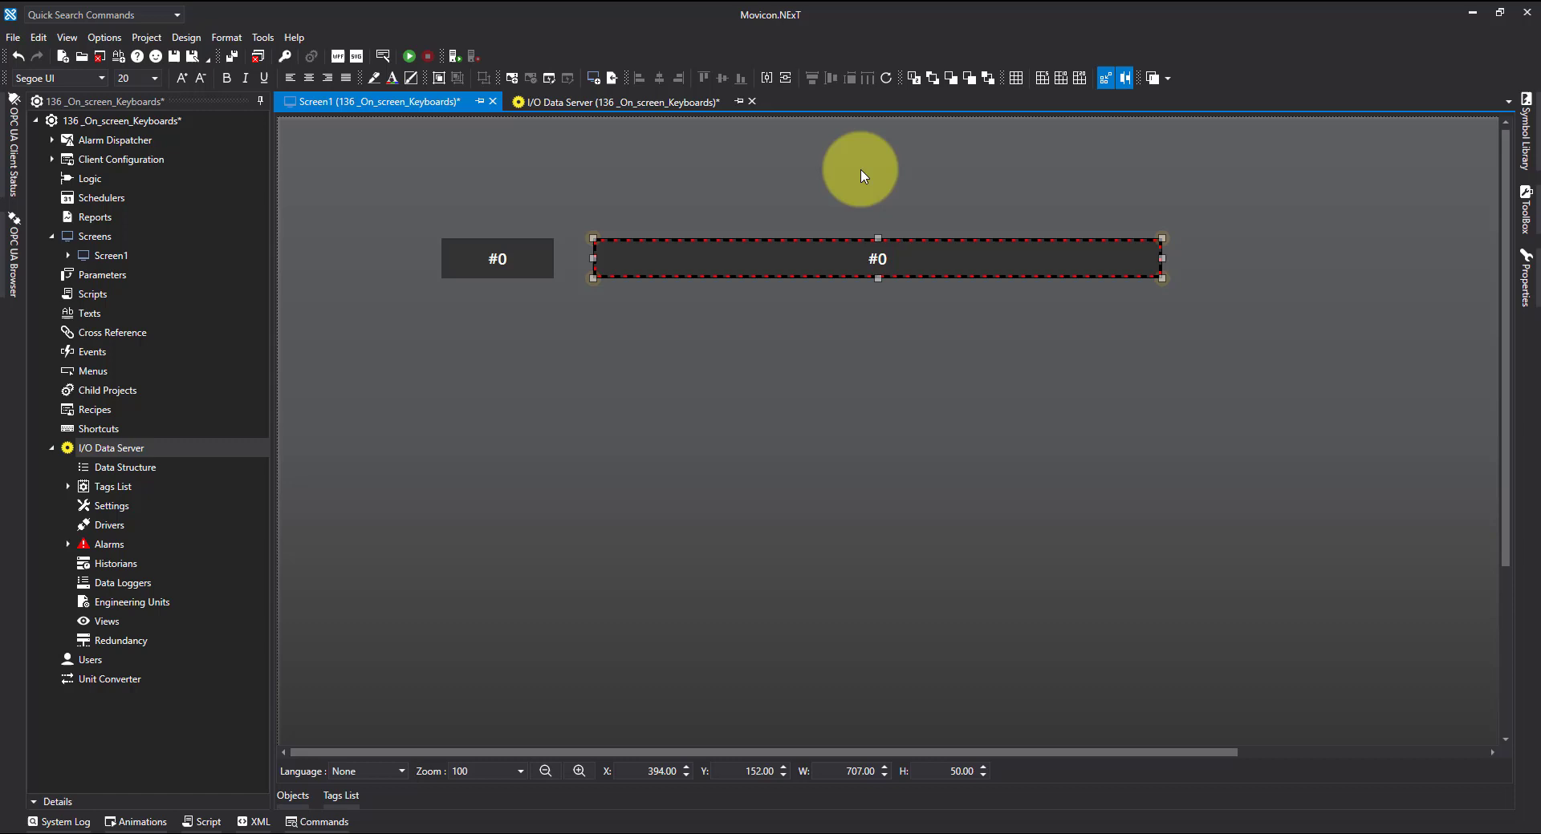
click(289, 77)
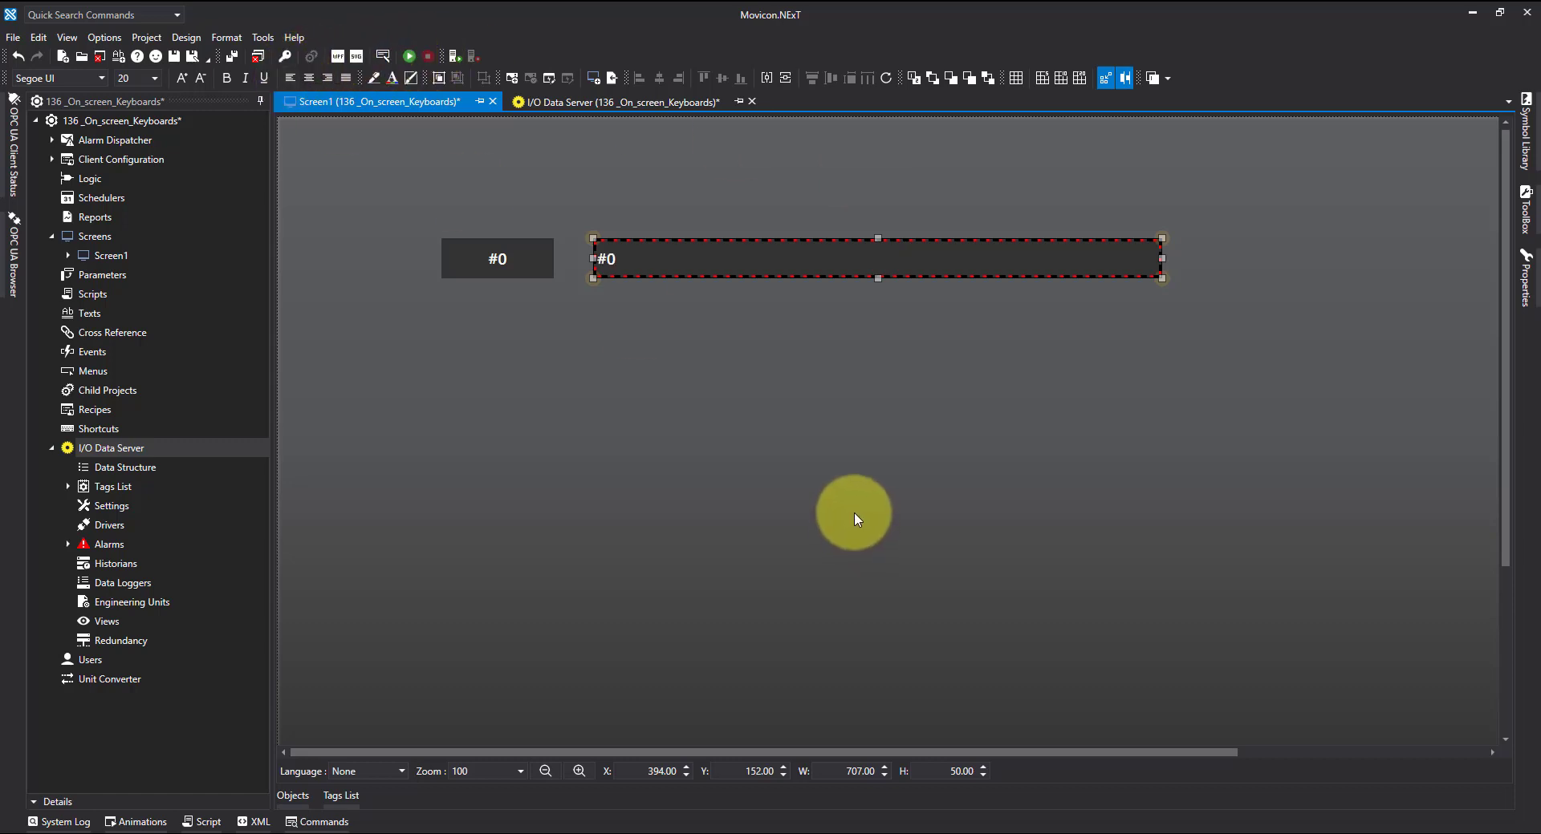
click(609, 357)
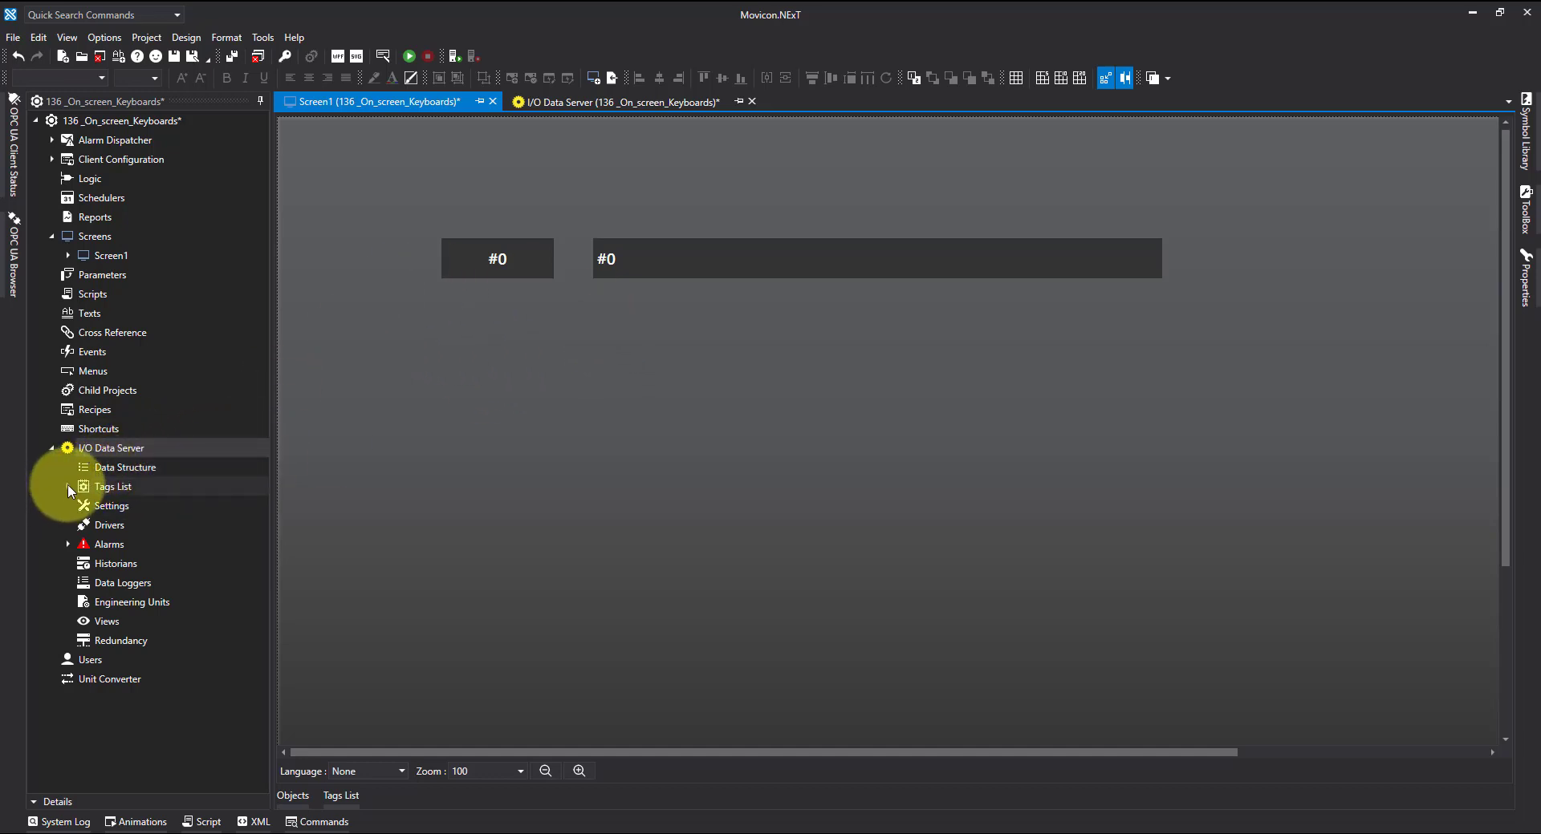
Link Int to the small display and str to the wide display via Browse.
click(68, 486)
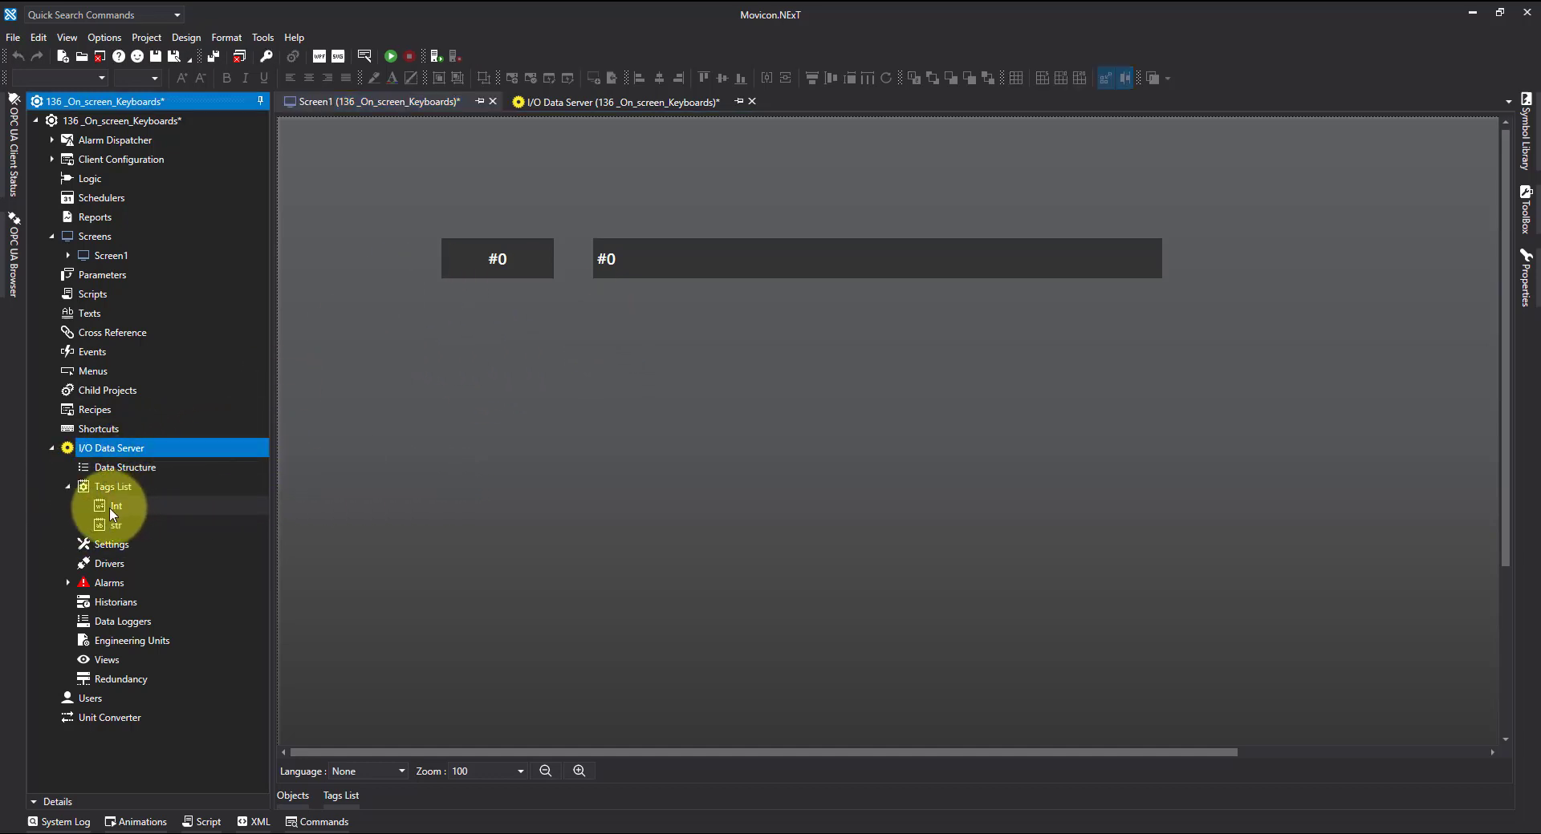
drag(110, 510, 505, 264)
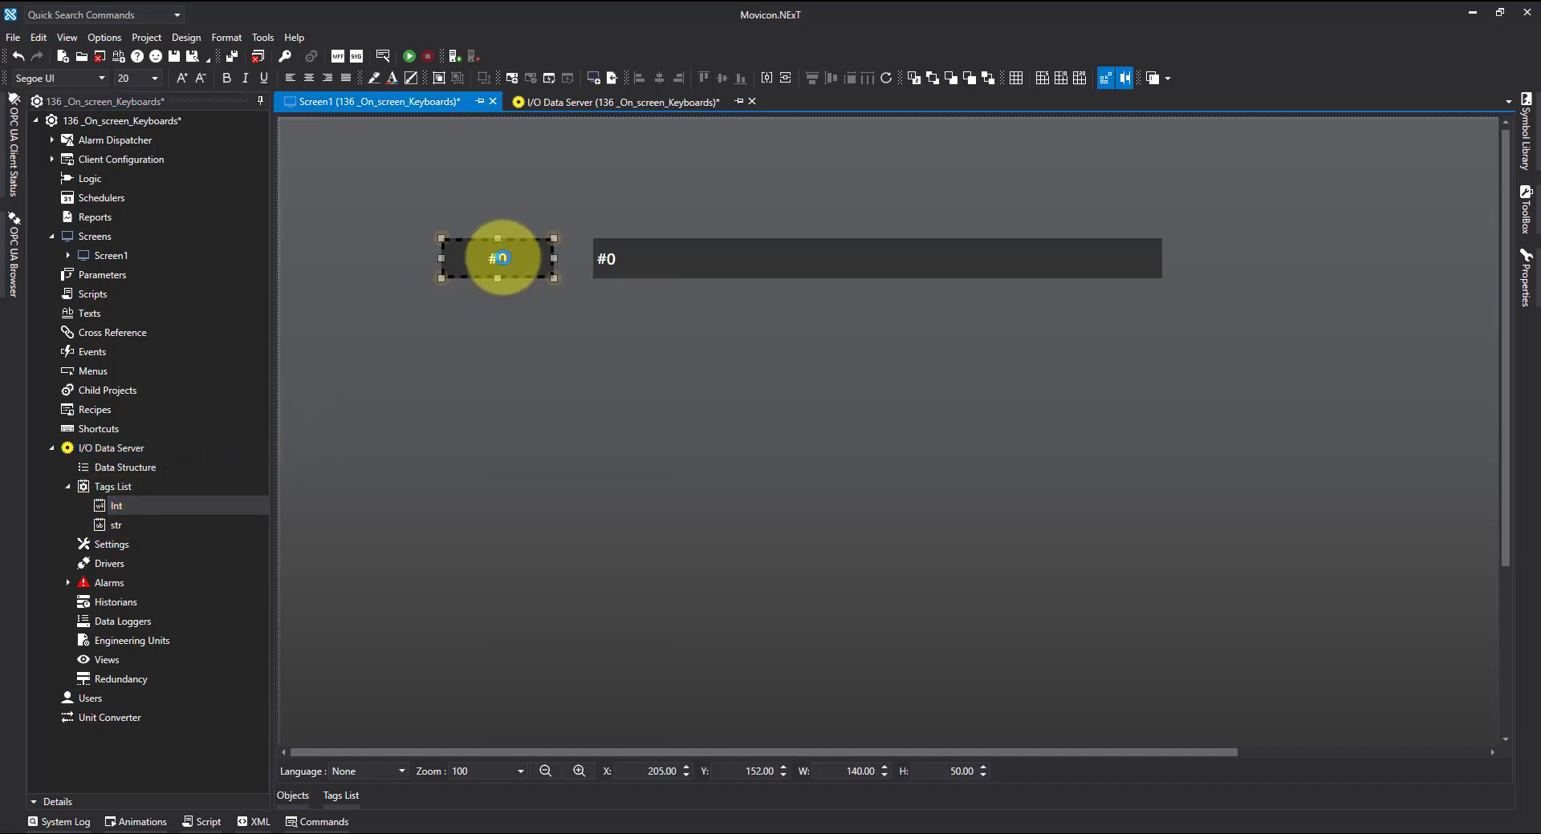
click(778, 252)
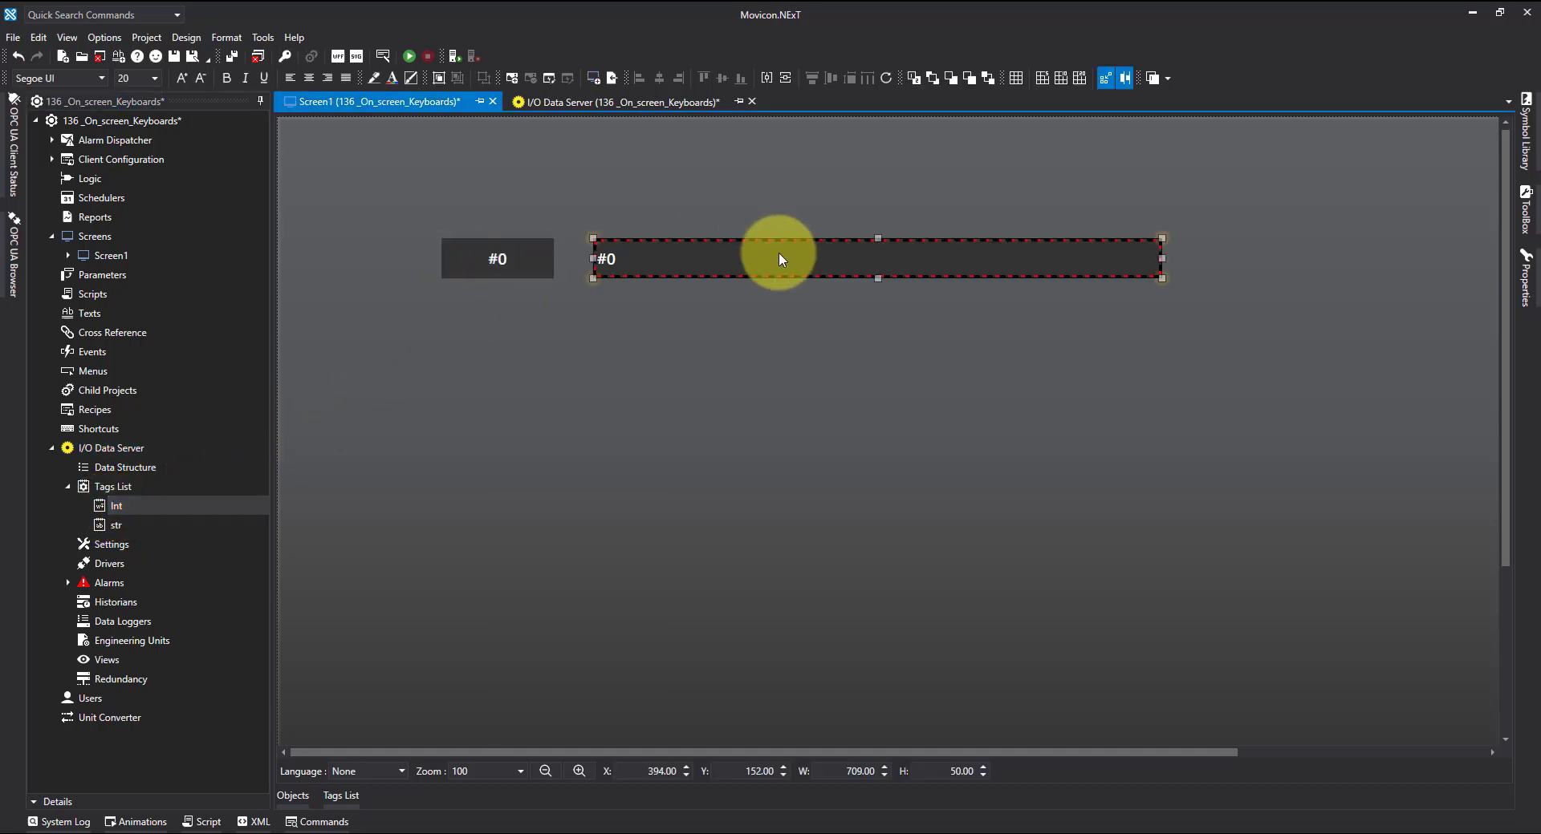
click(1532, 280)
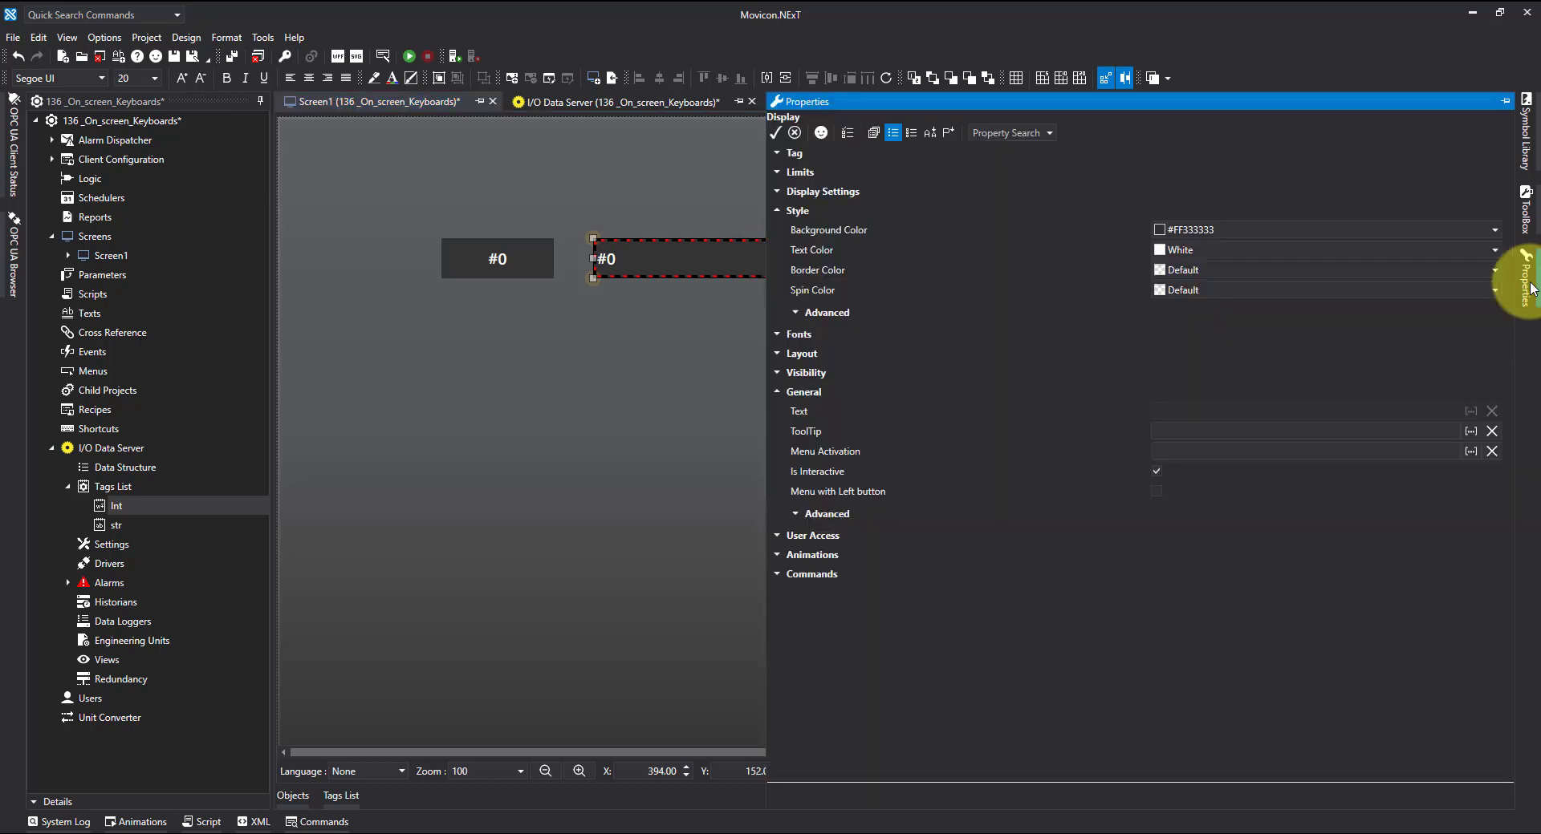
click(791, 154)
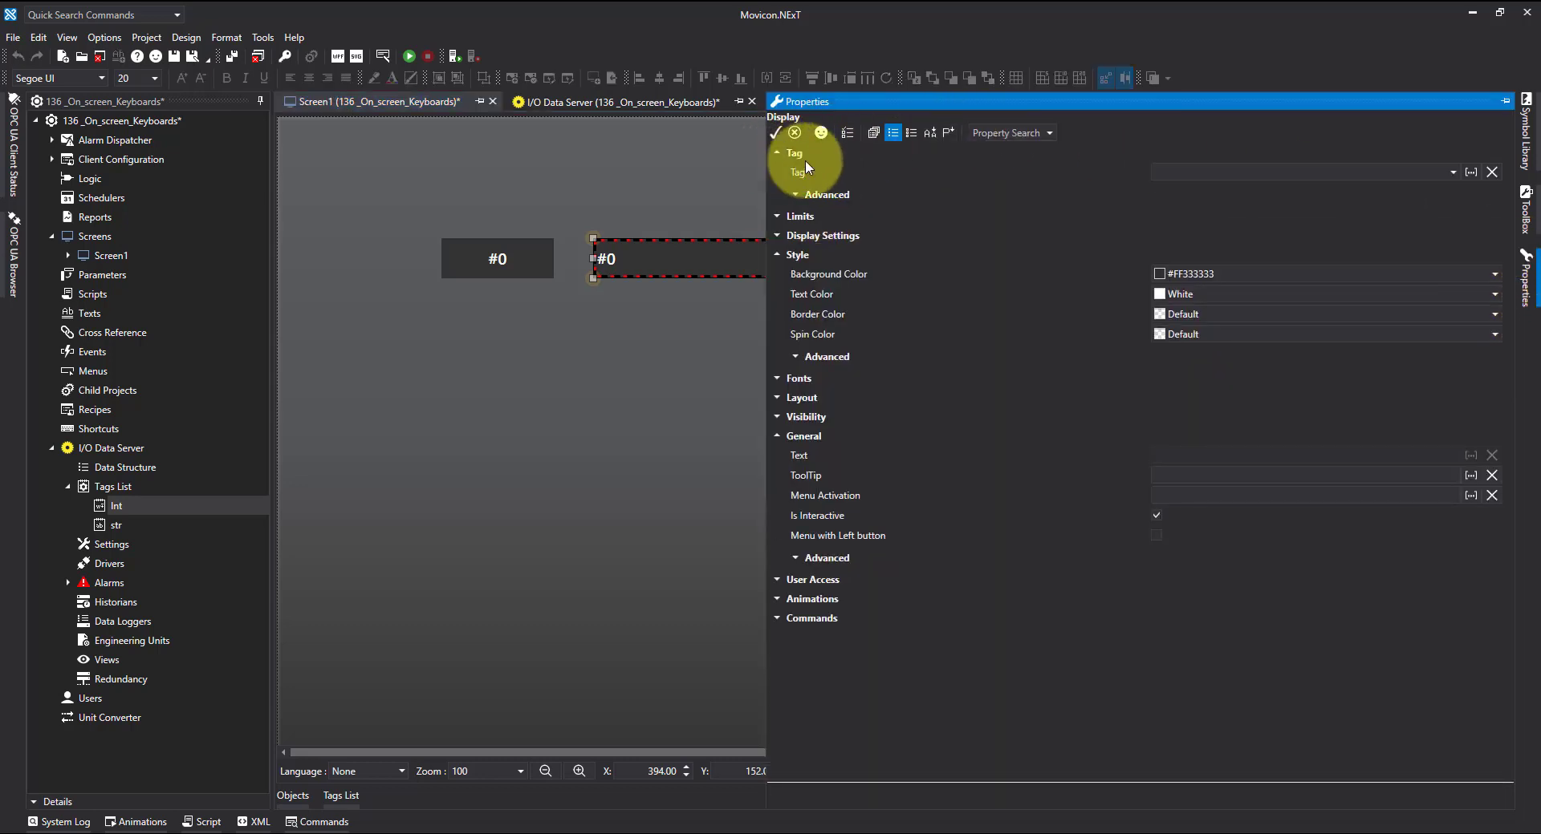
click(1472, 172)
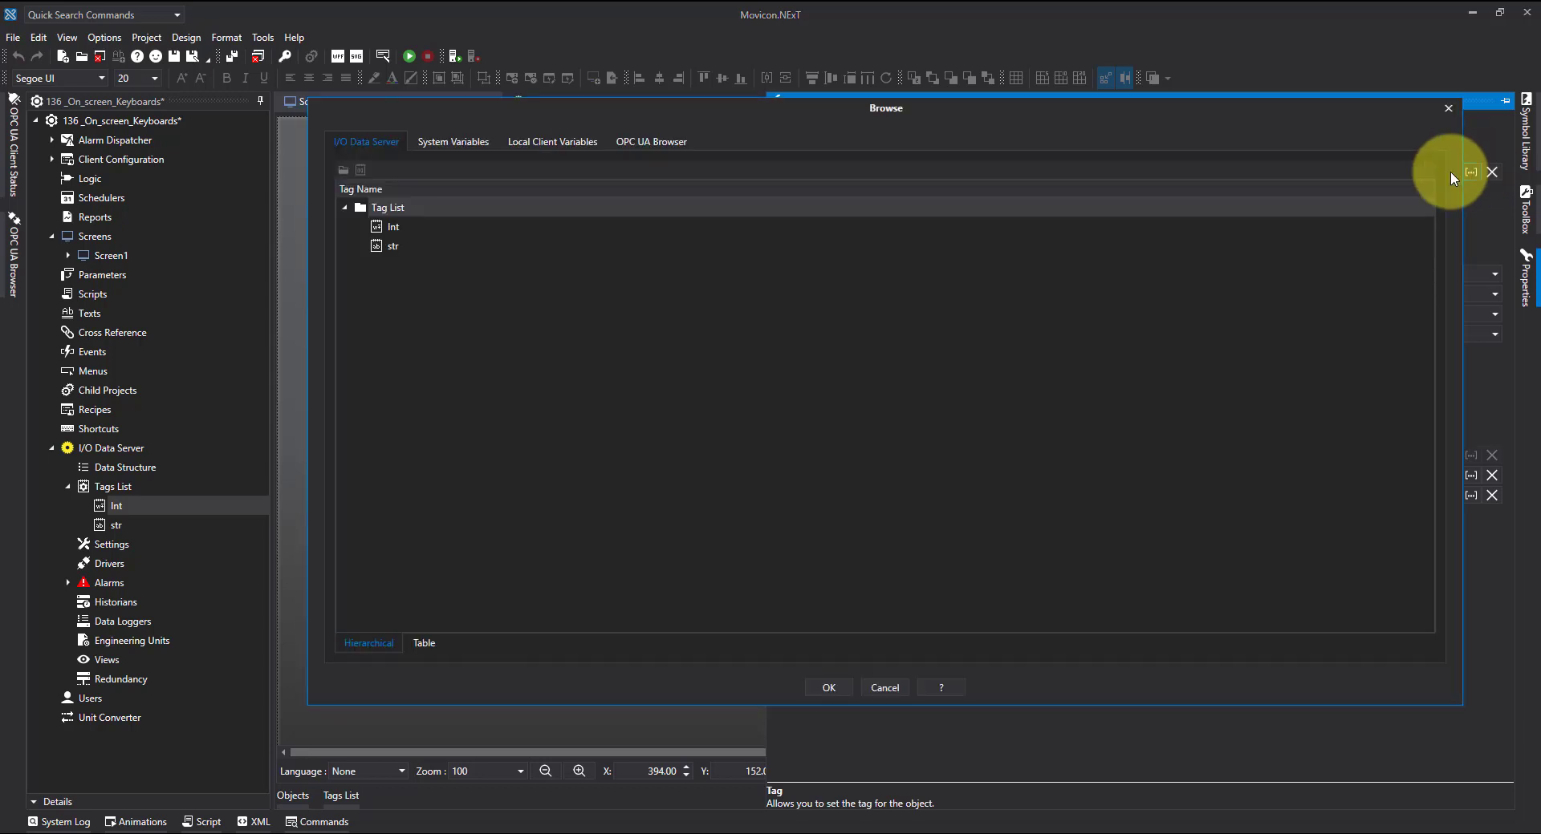
click(394, 249)
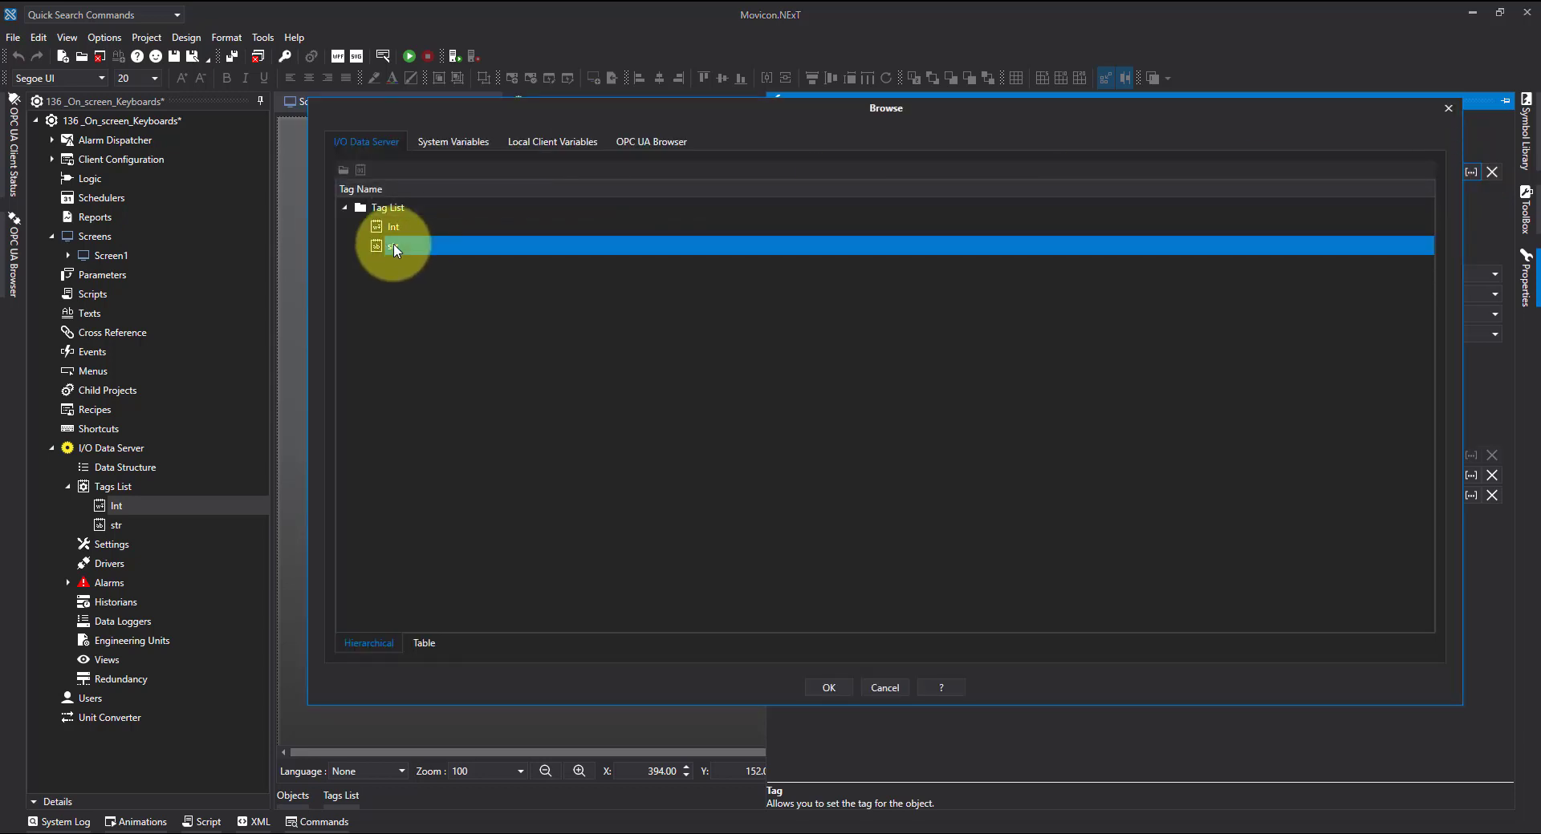
click(833, 687)
click(602, 360)
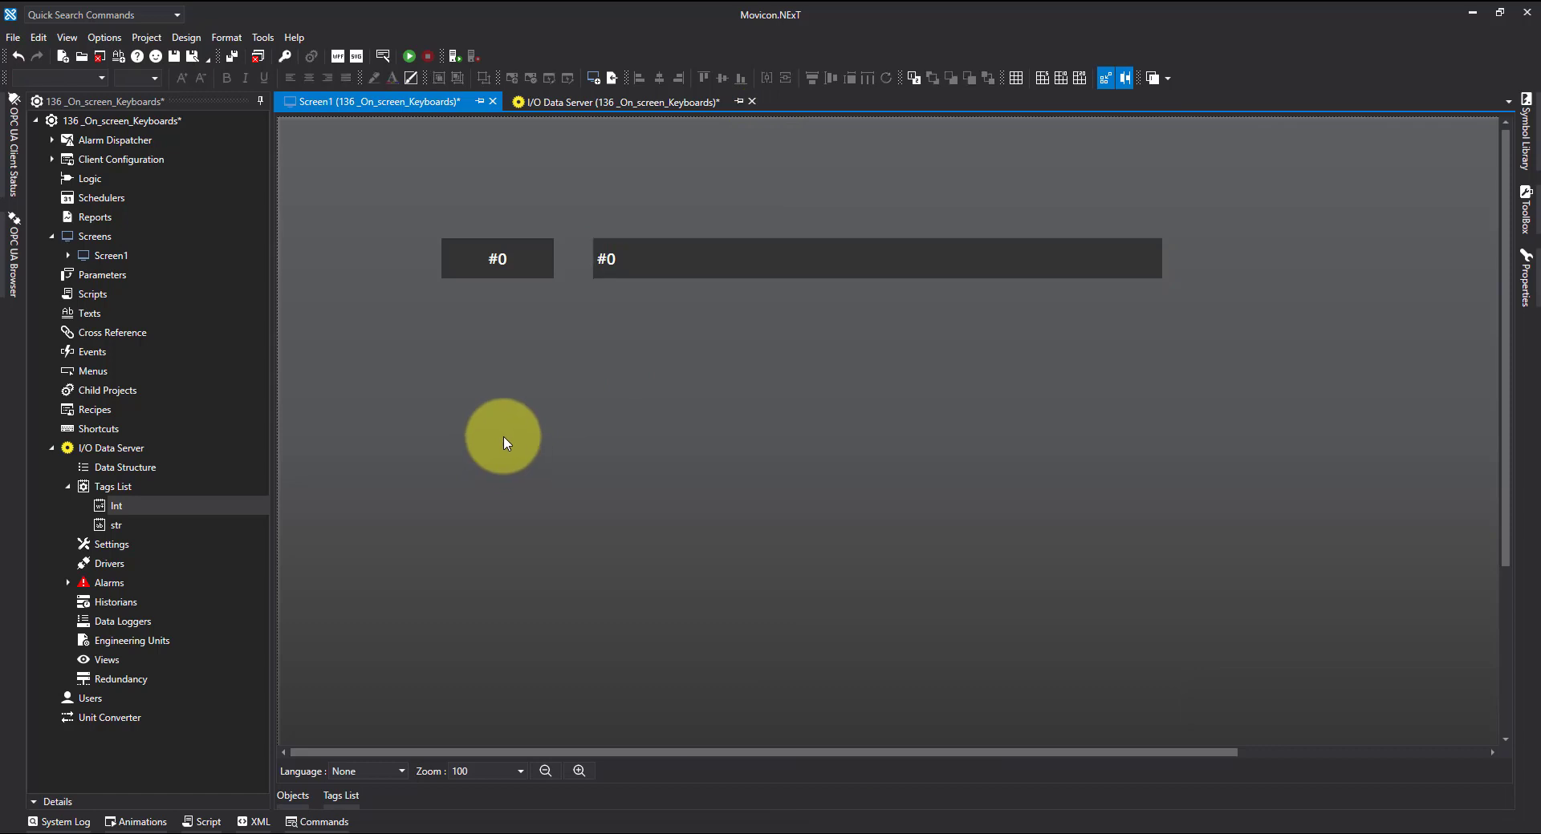
click(473, 258)
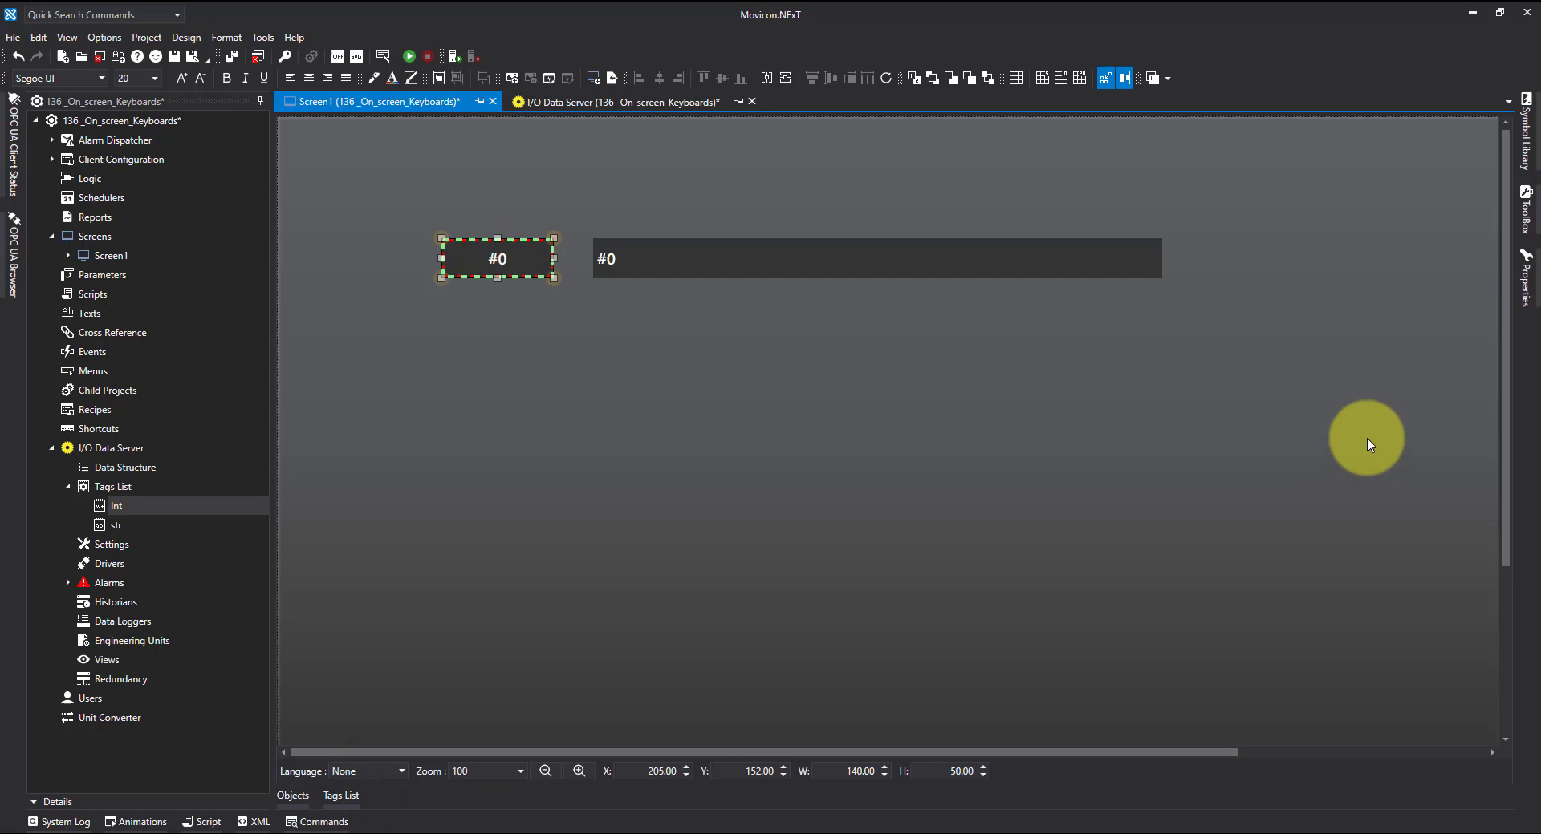
Give the small display a Tag Values command on Int with Command Type Numeric Pad.
click(322, 822)
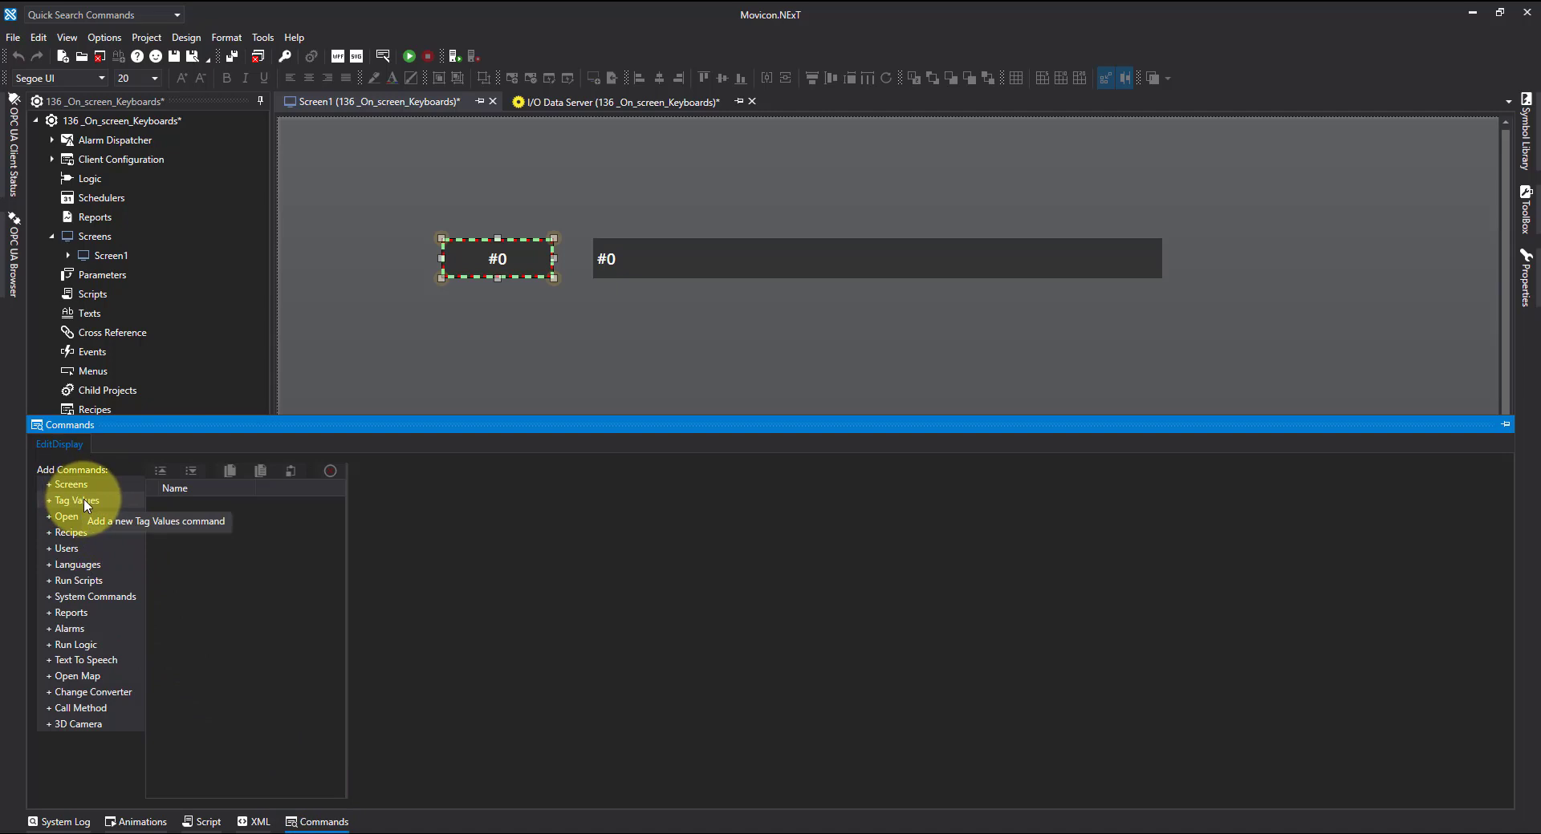
click(86, 500)
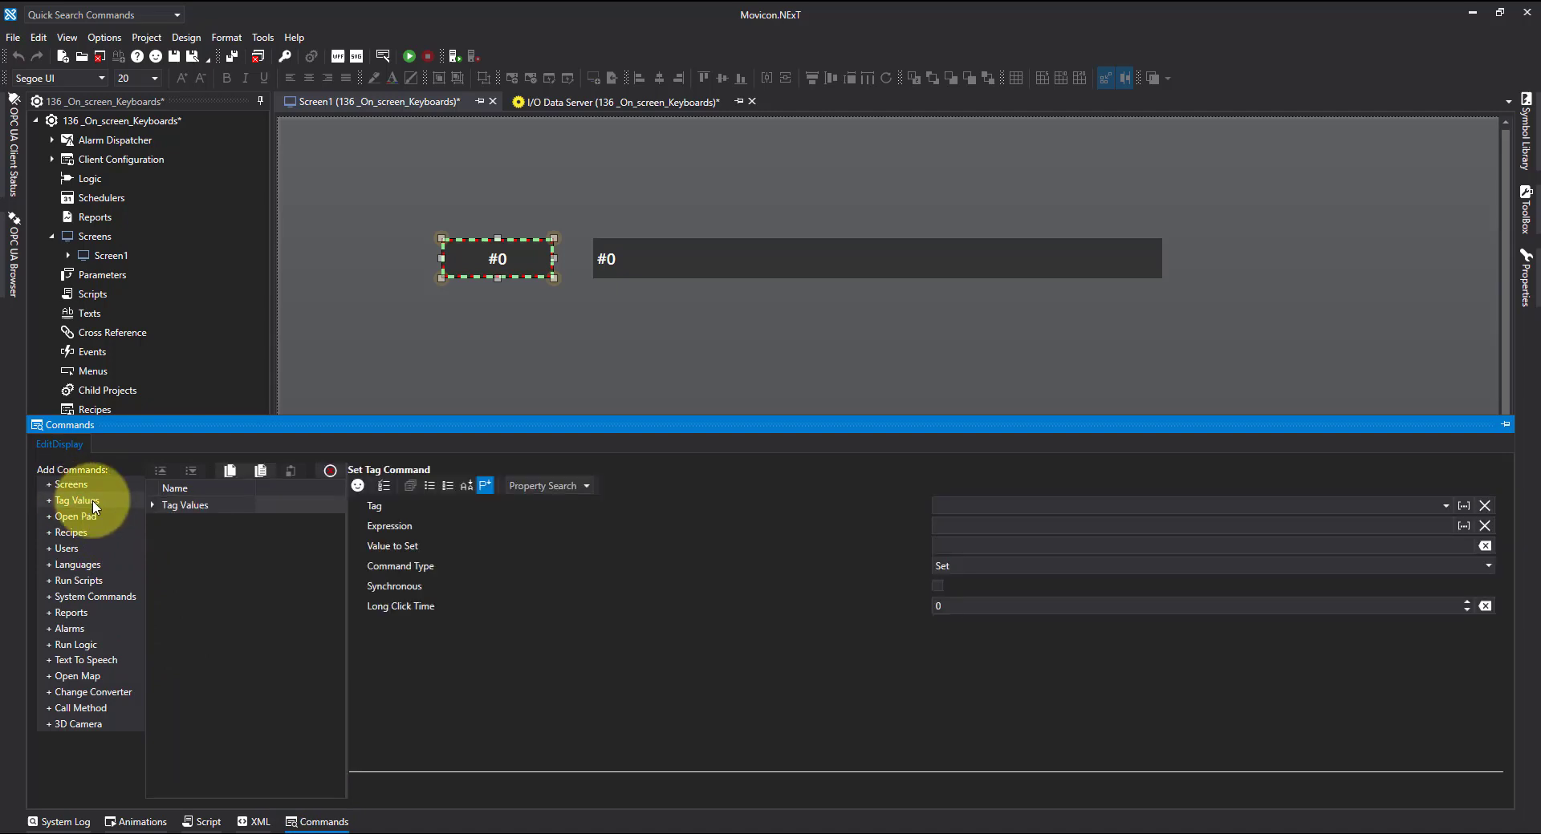
click(1445, 504)
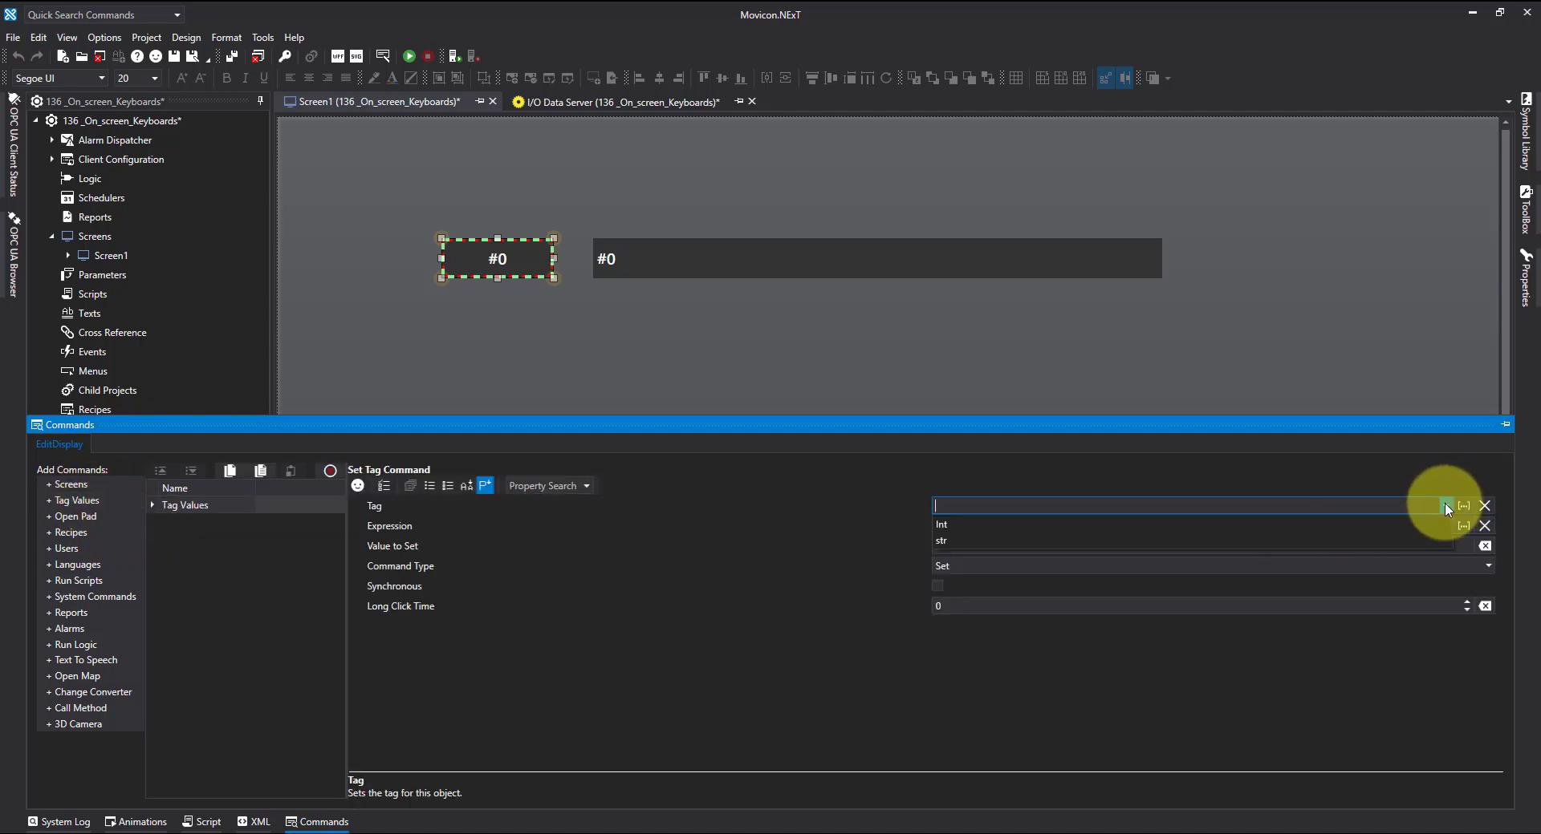
text(Int)
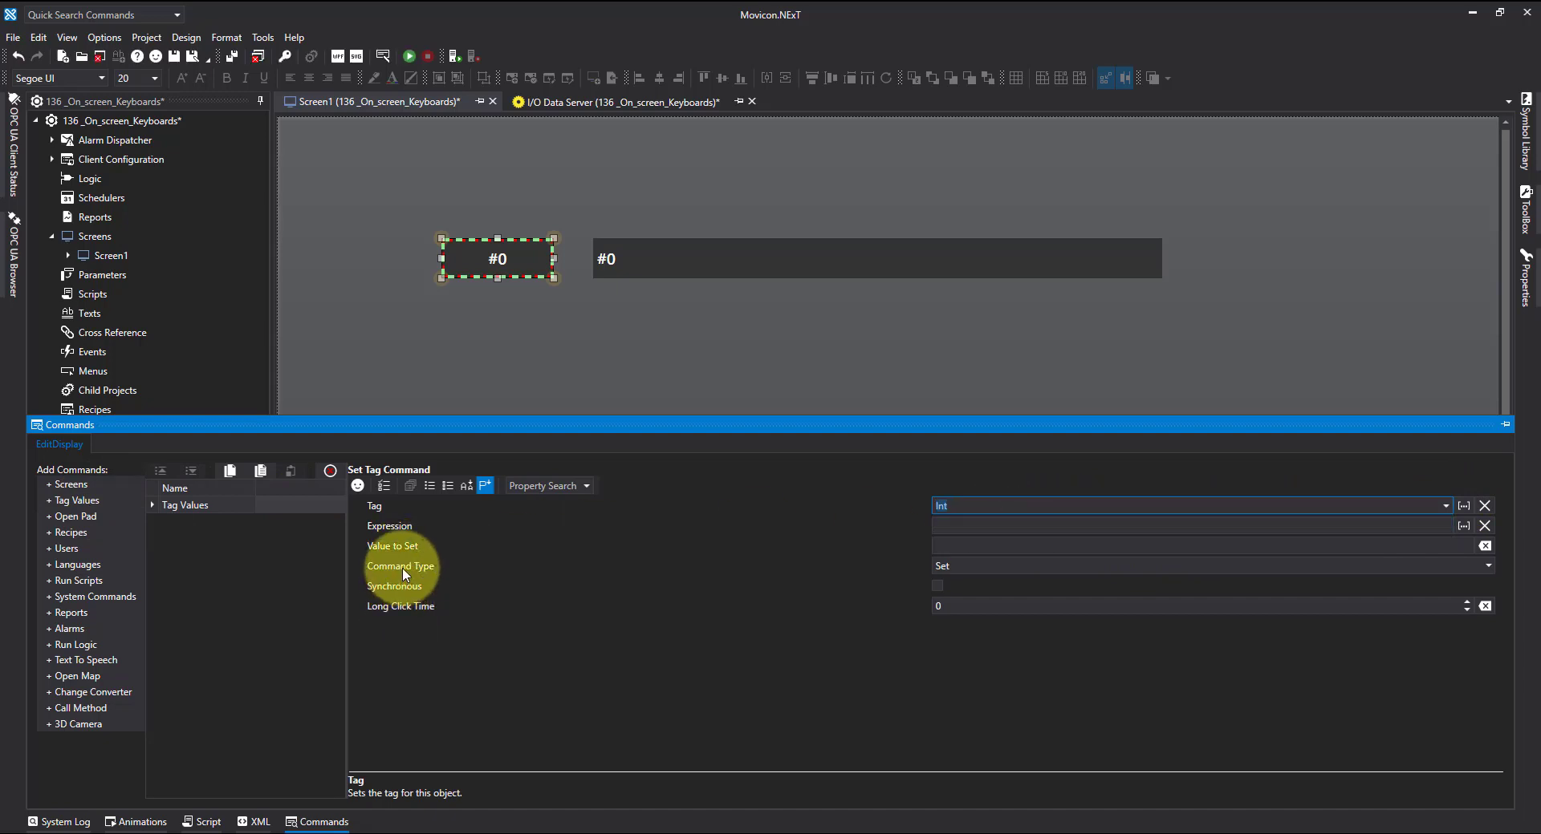
click(1485, 565)
click(1245, 584)
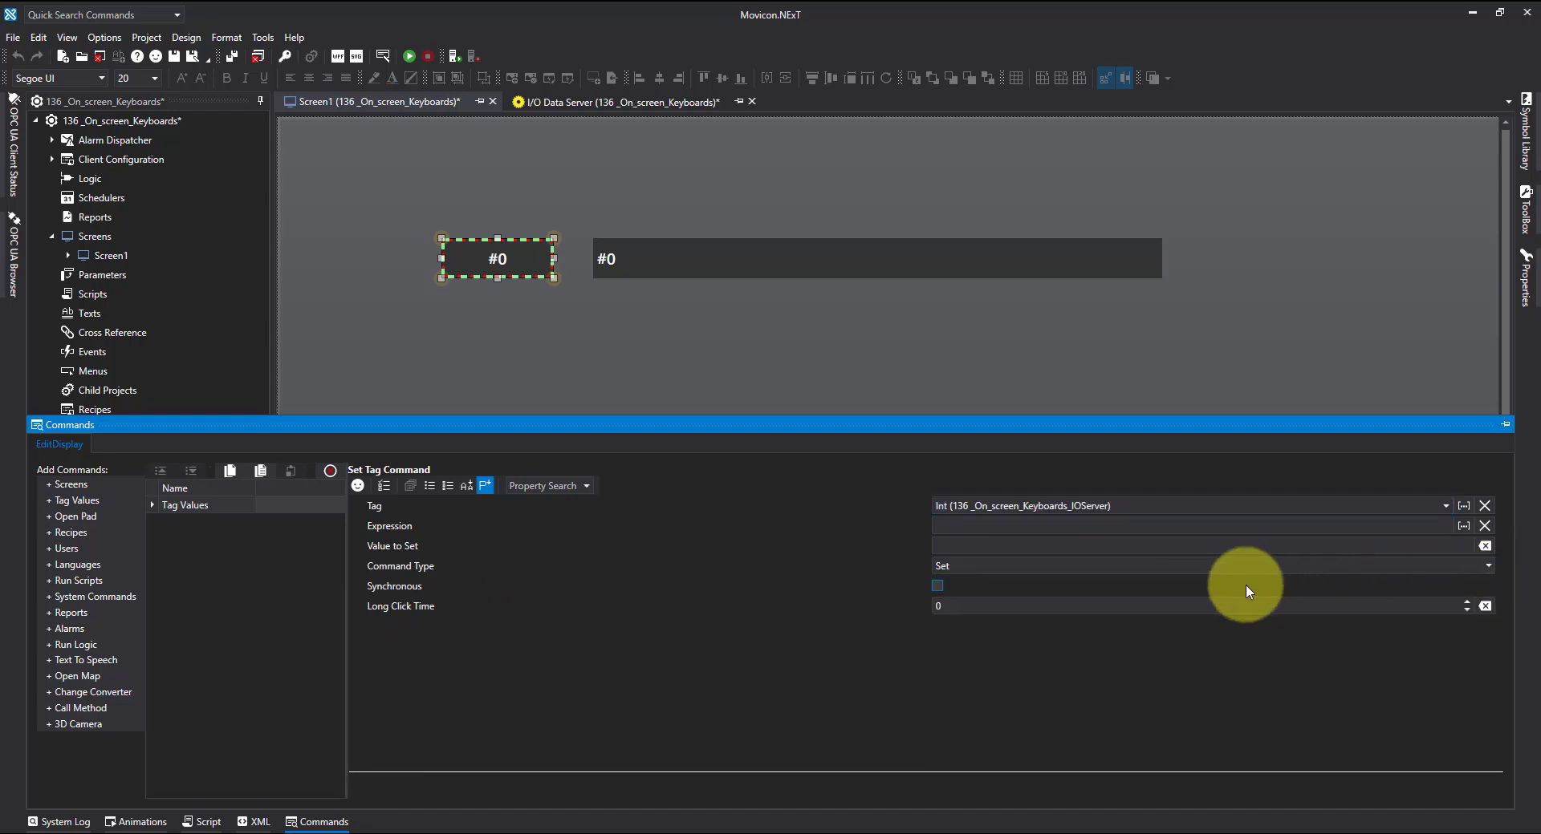
click(1492, 567)
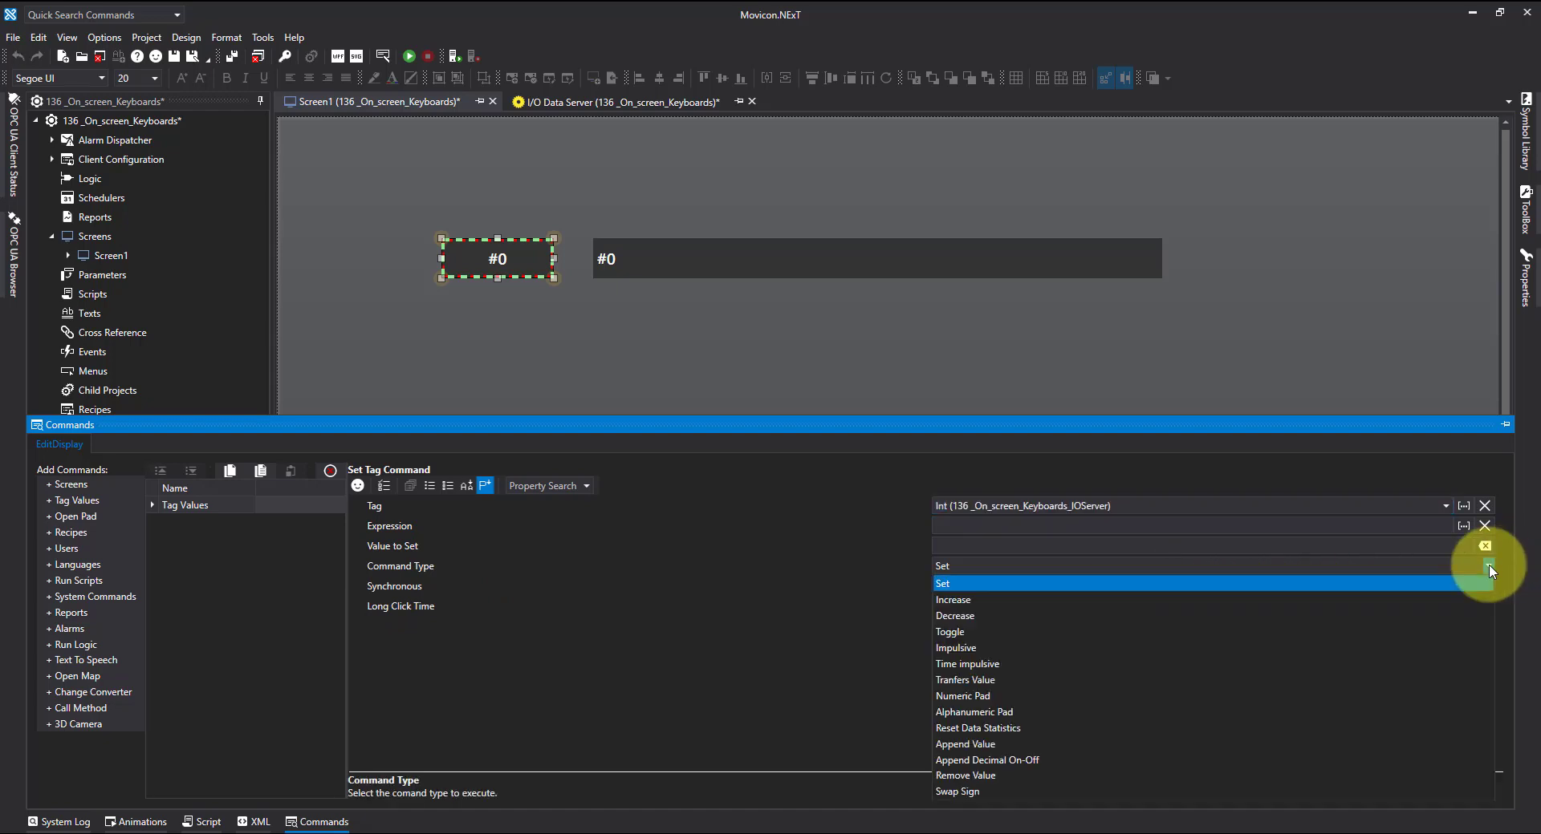
click(987, 697)
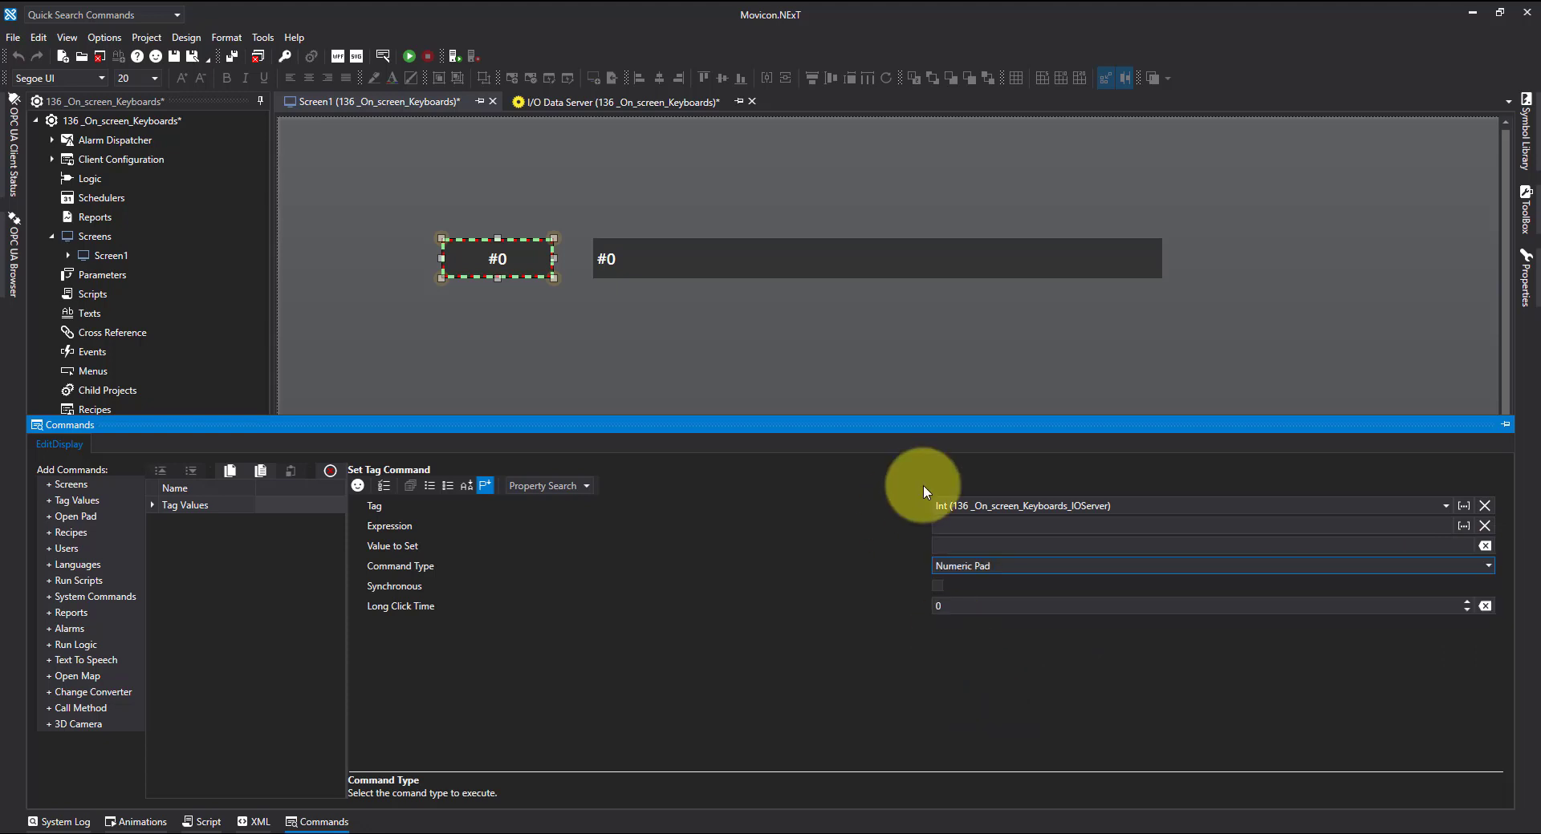
click(797, 350)
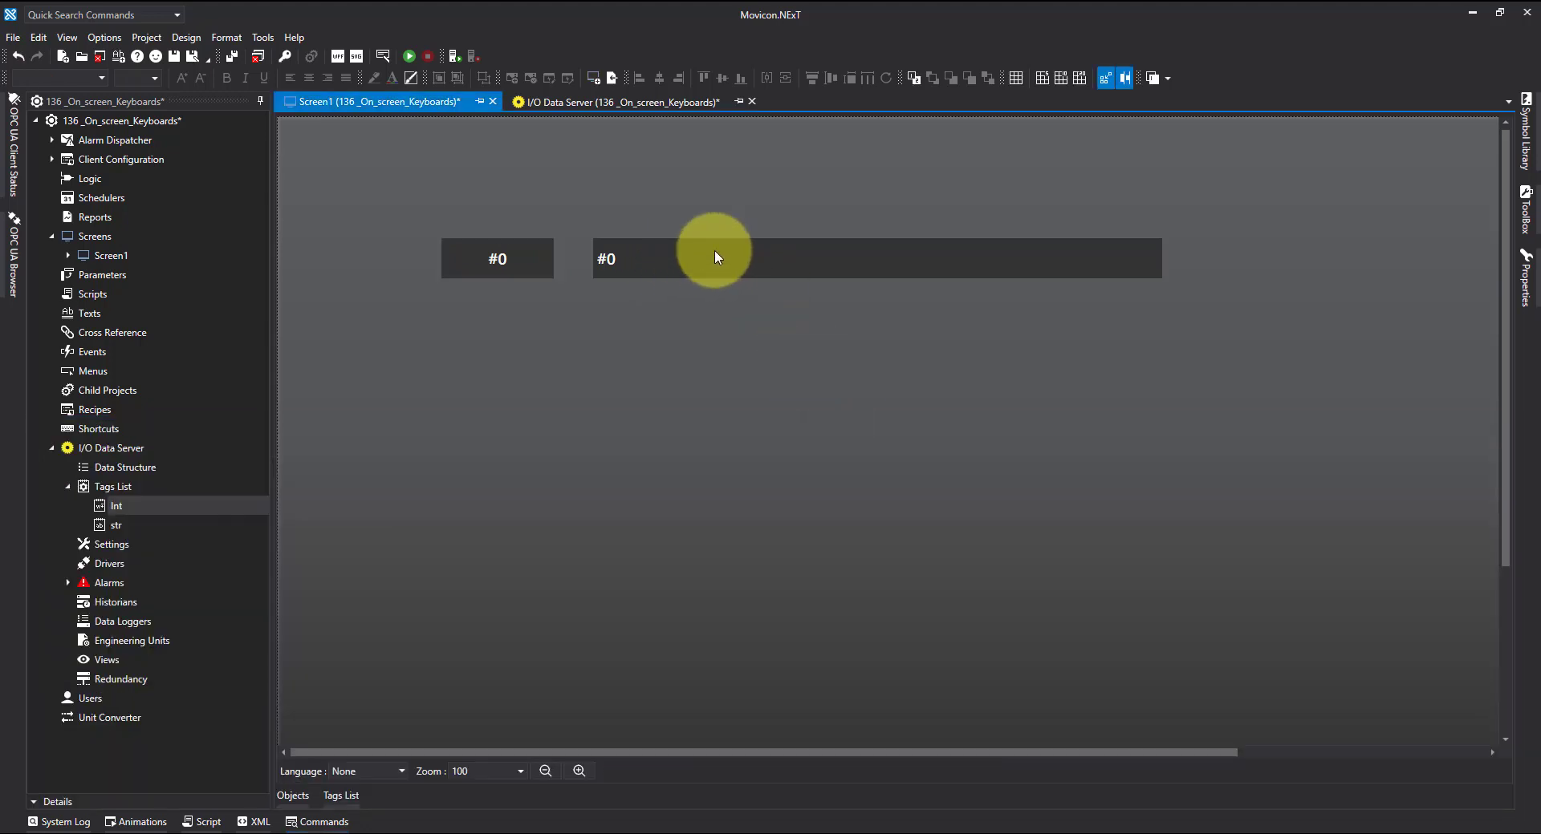
Give the wide display a Tag Values command on str with Command Type Alphanumeric Pad.
click(697, 262)
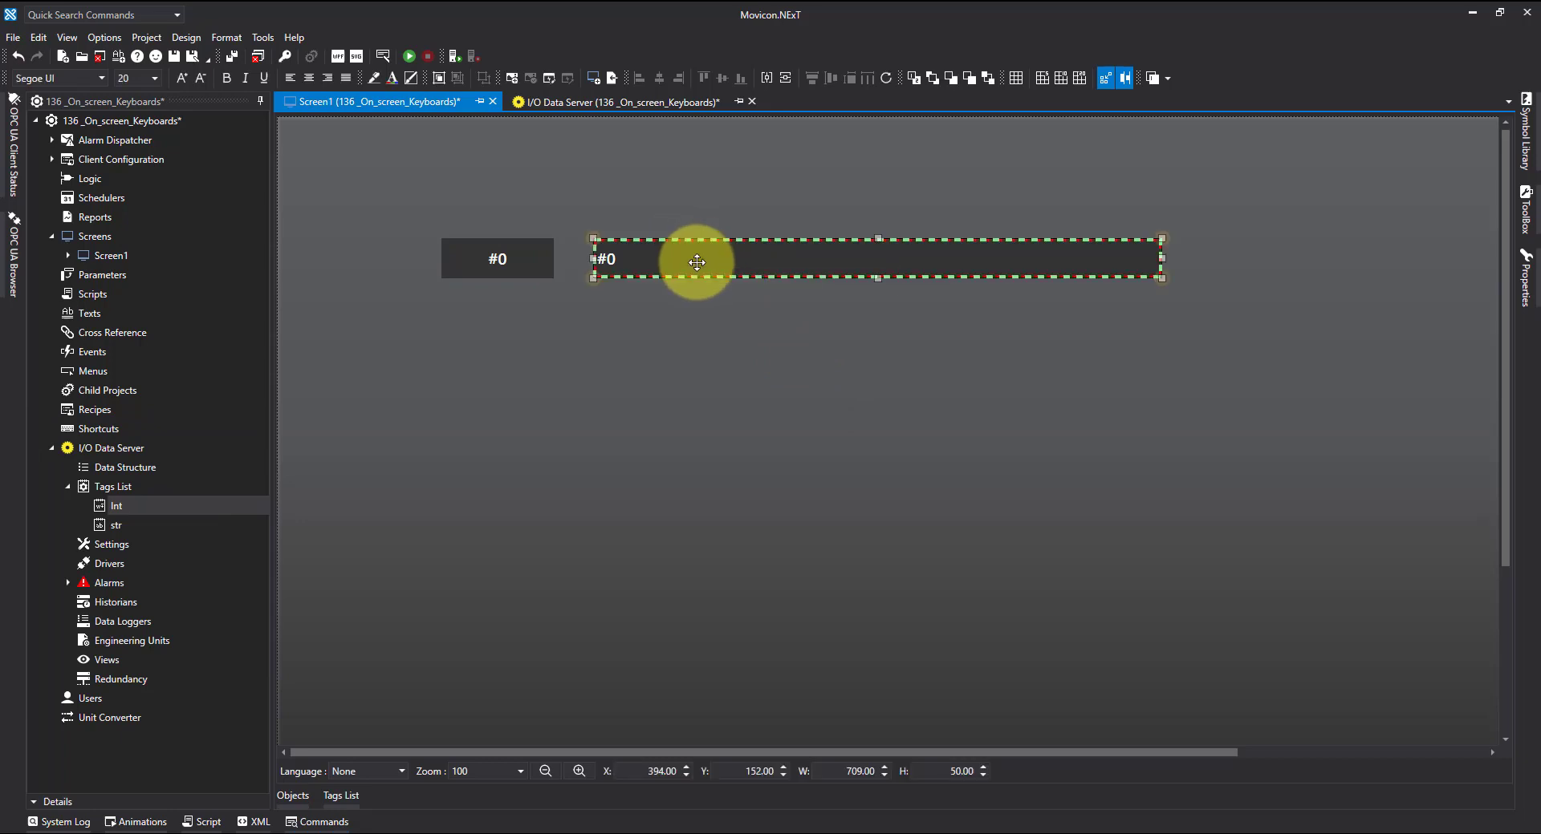
click(325, 823)
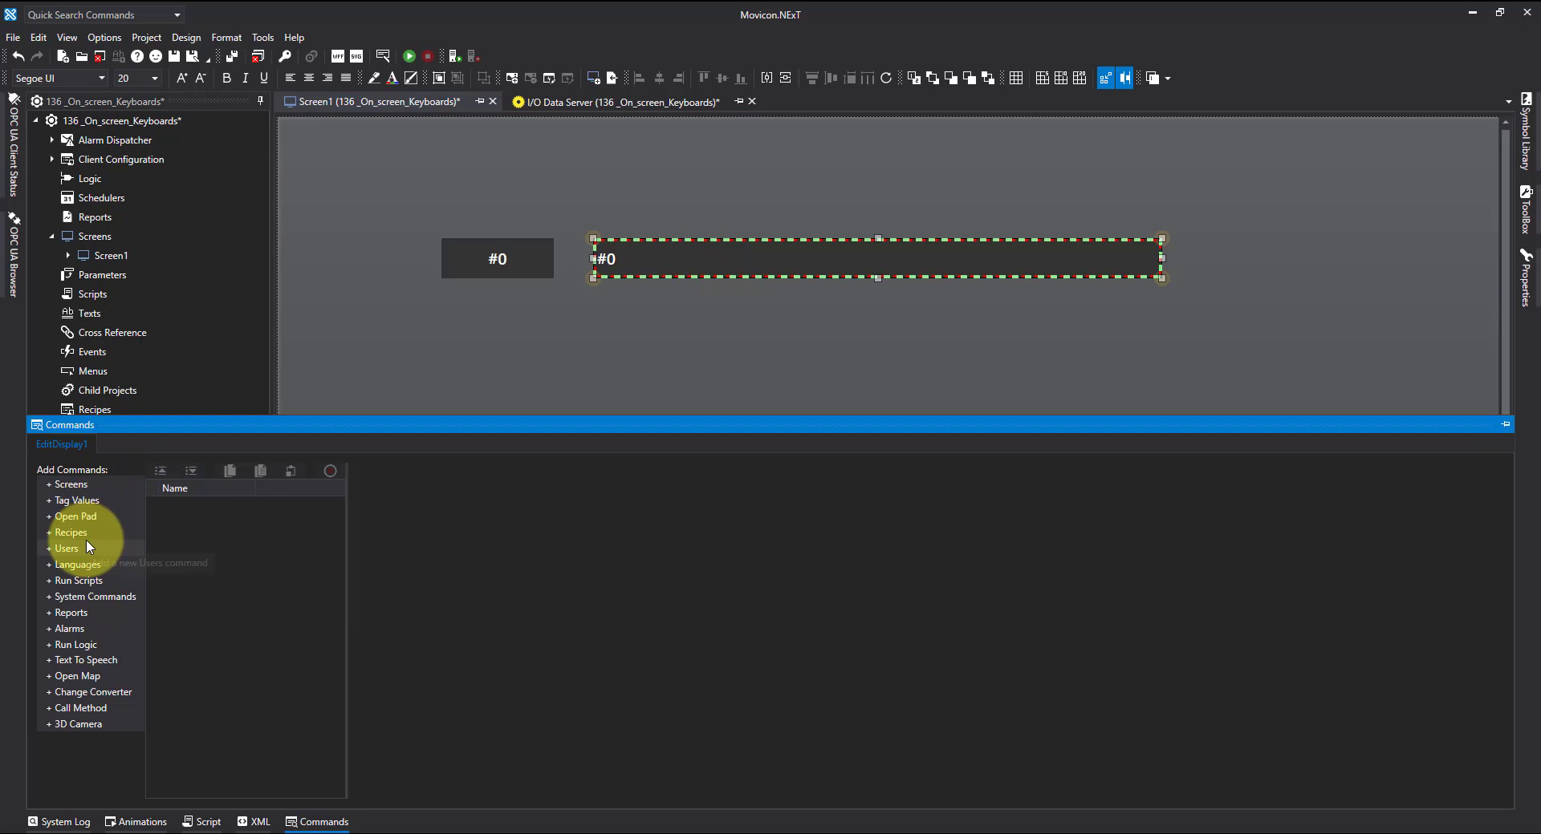
click(80, 501)
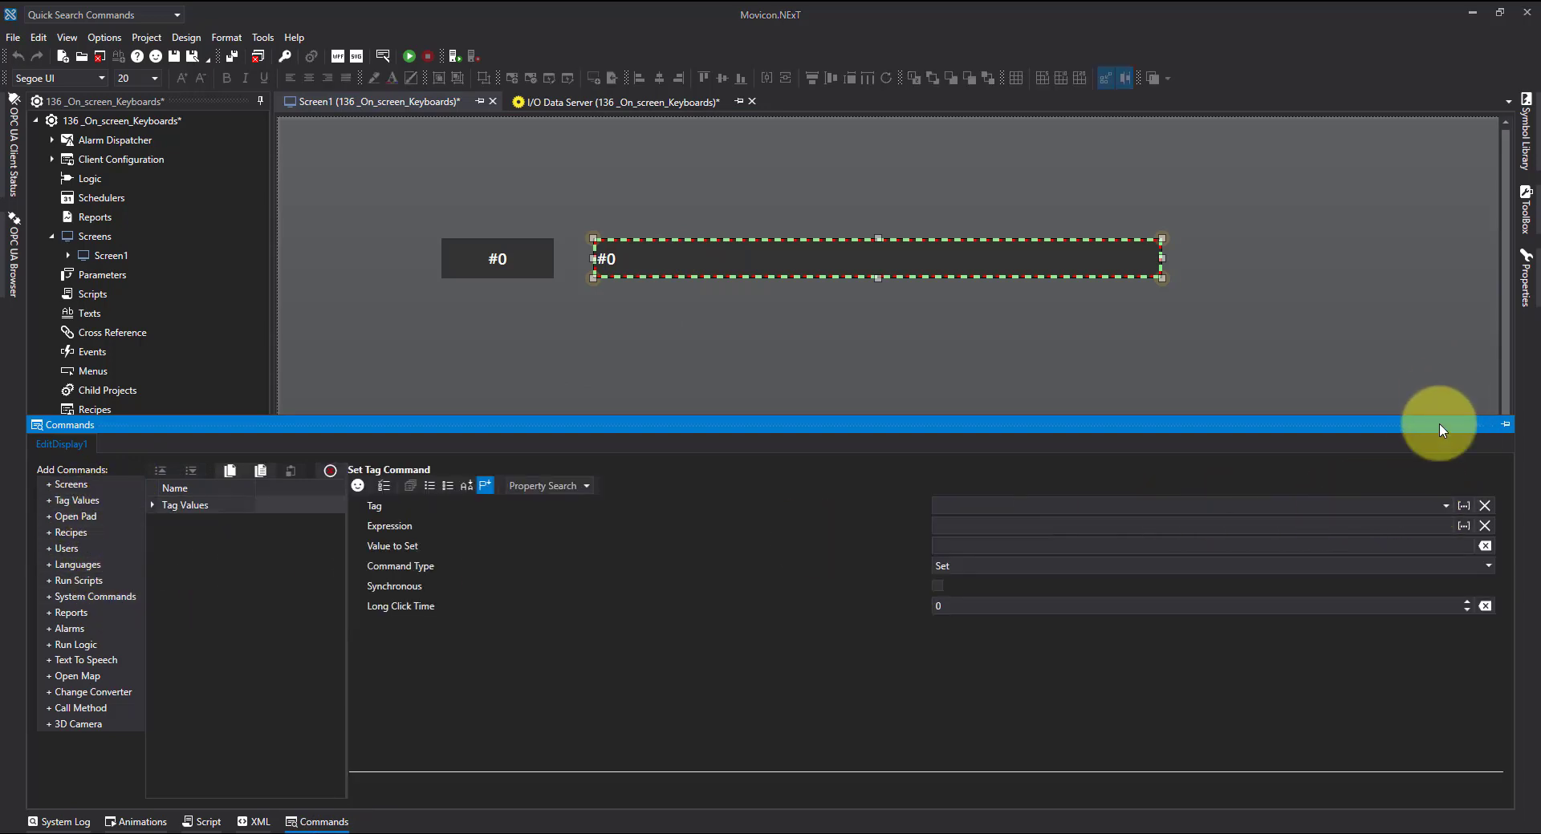
click(1445, 506)
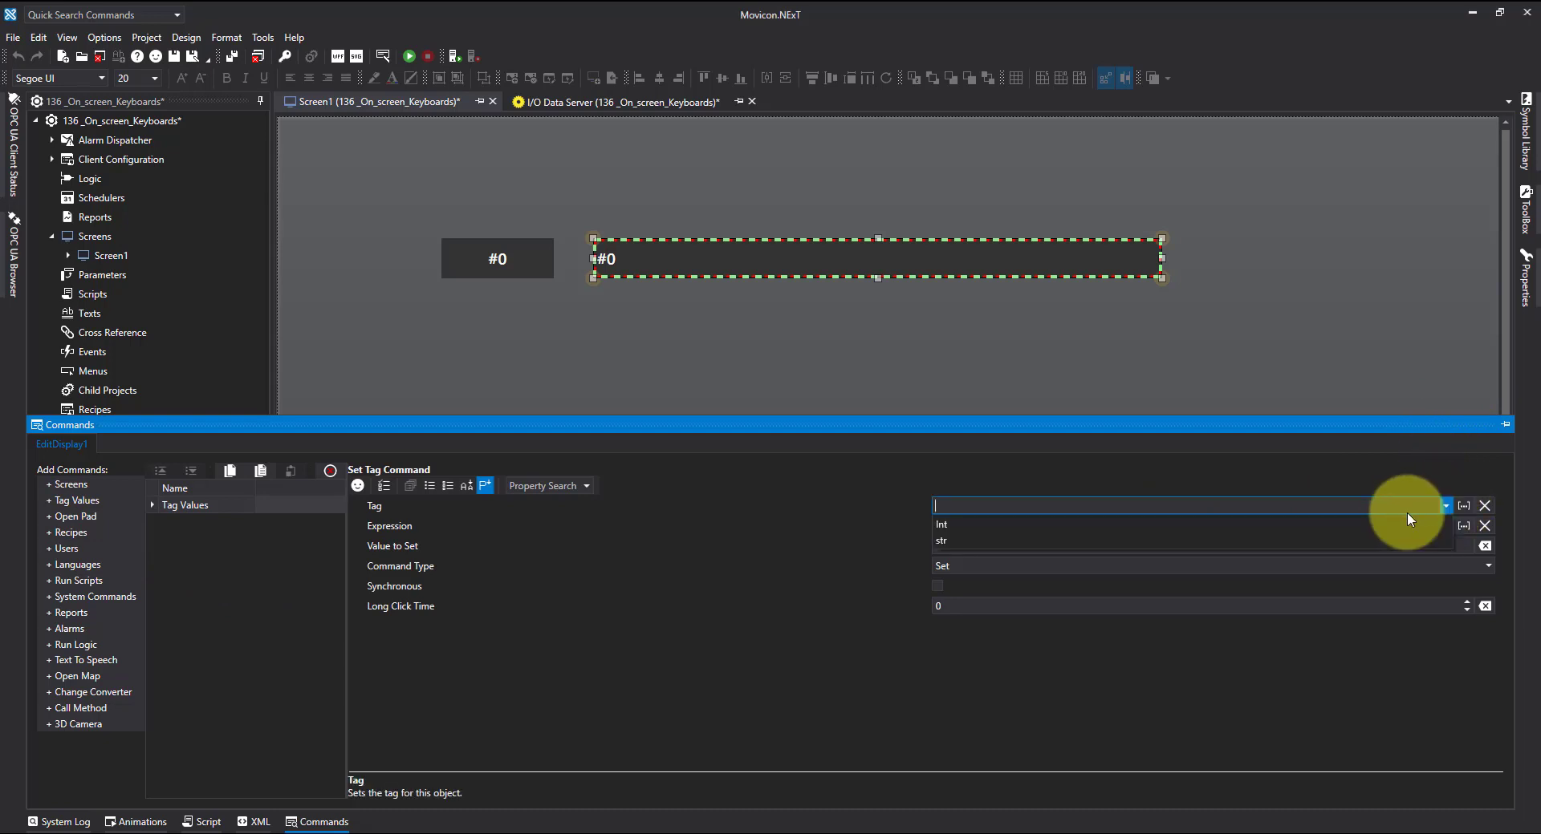
click(1027, 541)
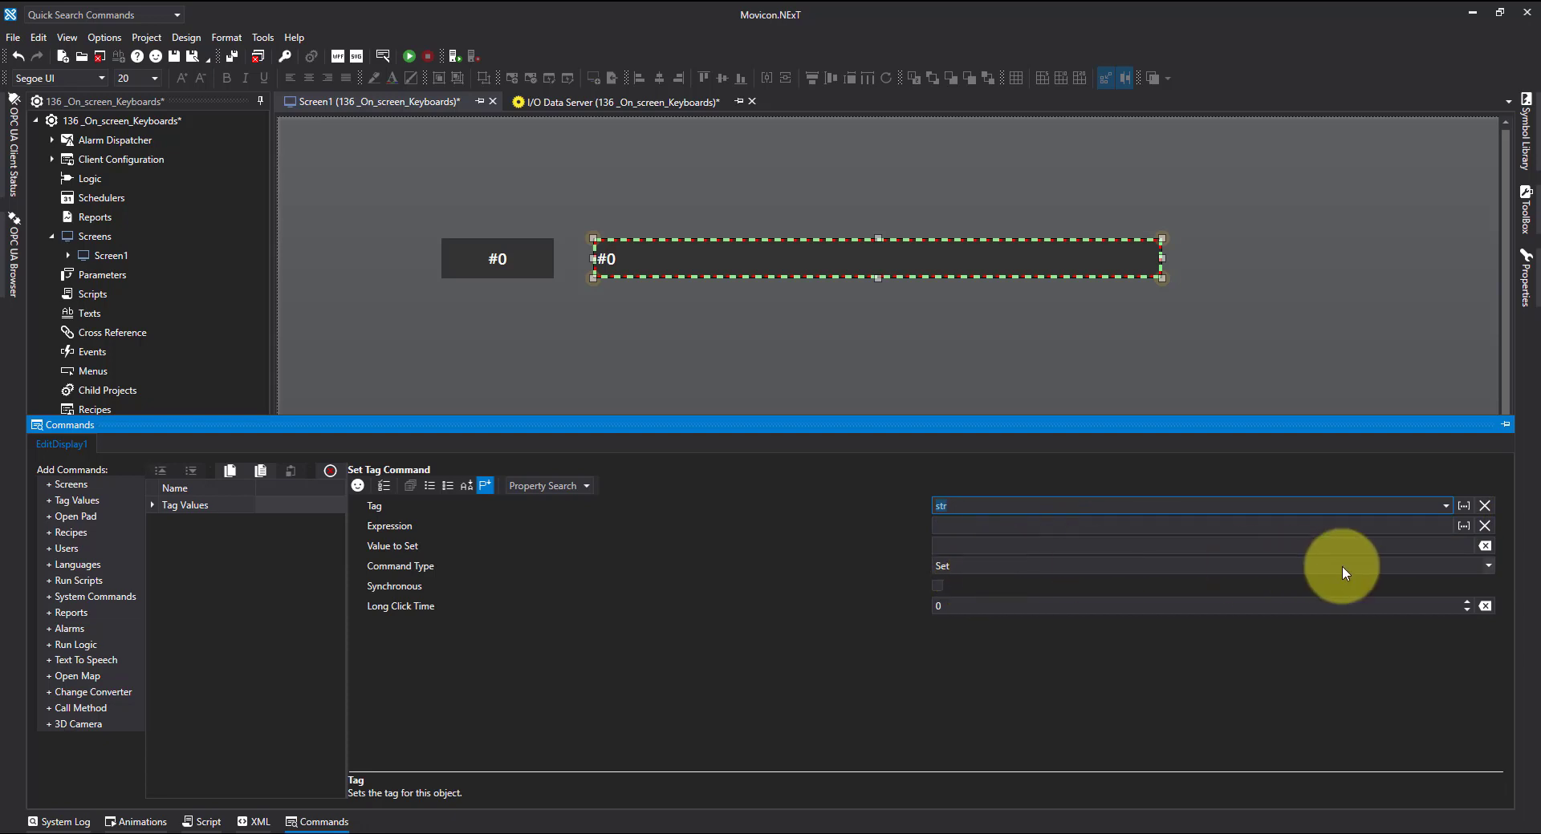
click(1487, 566)
click(1278, 581)
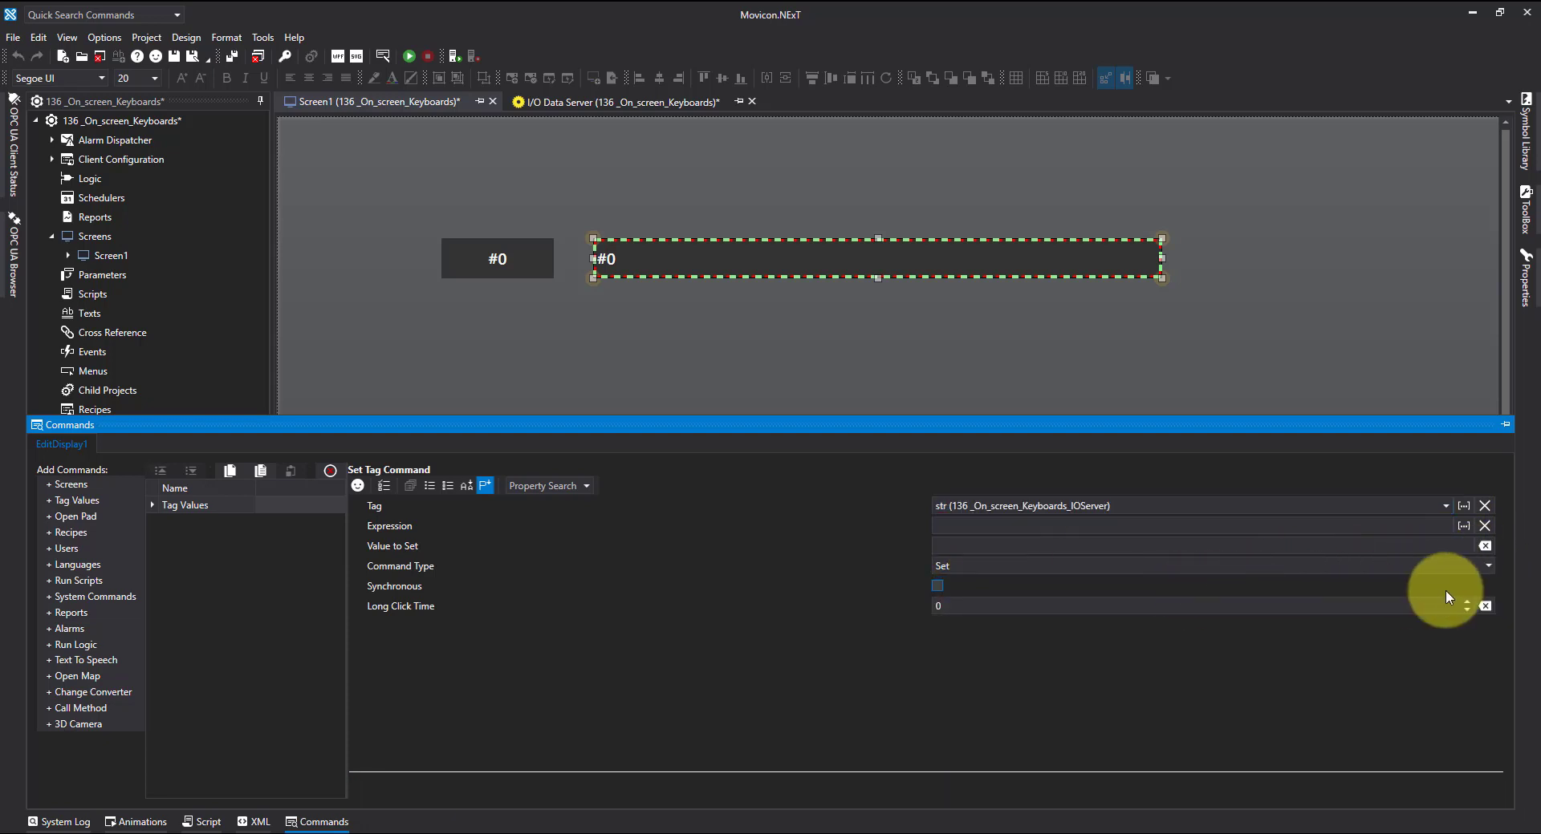
click(1491, 565)
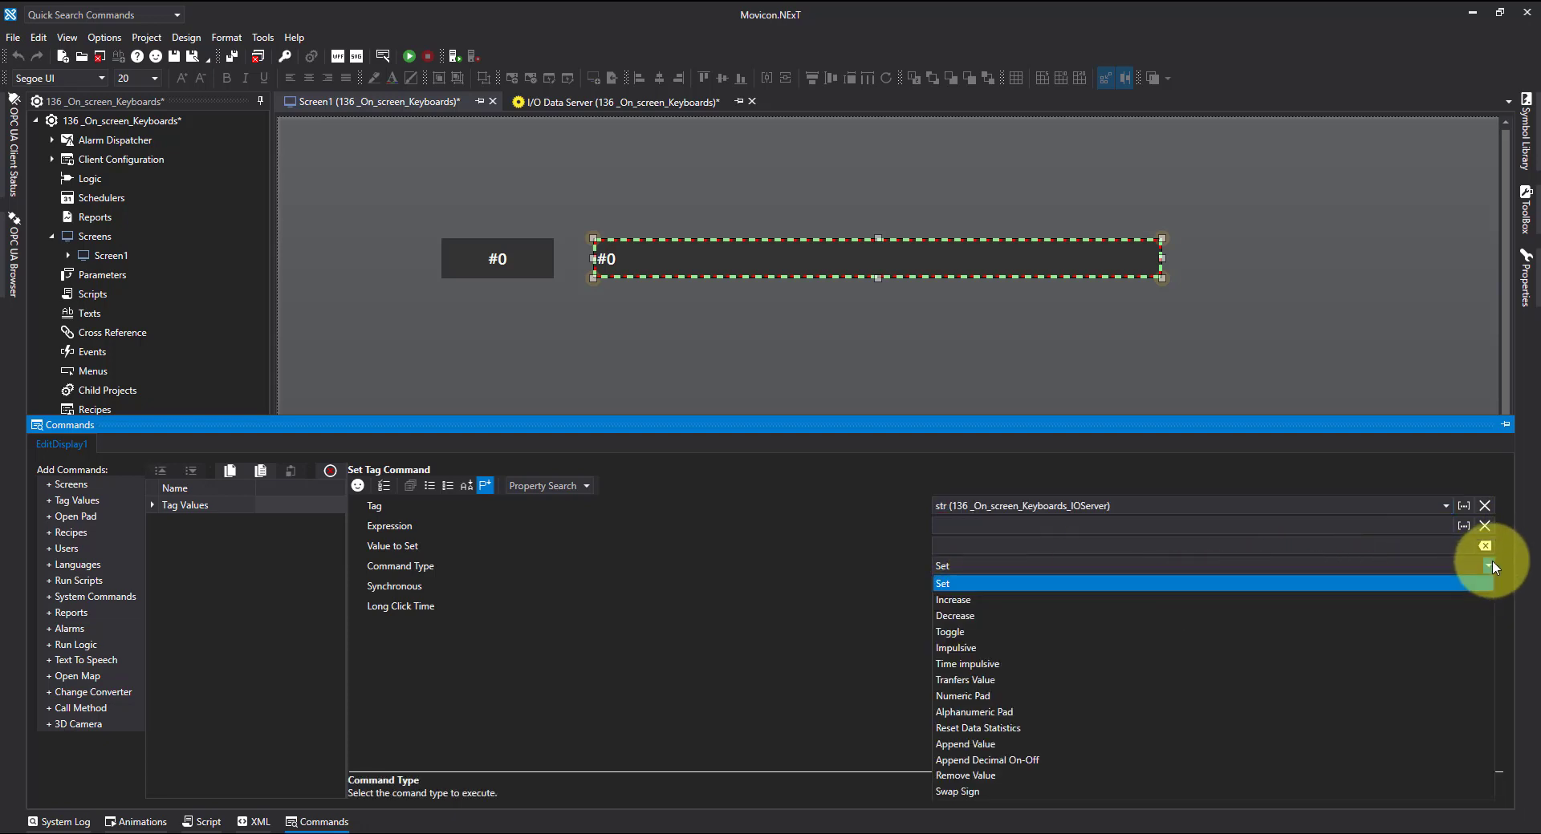
click(971, 713)
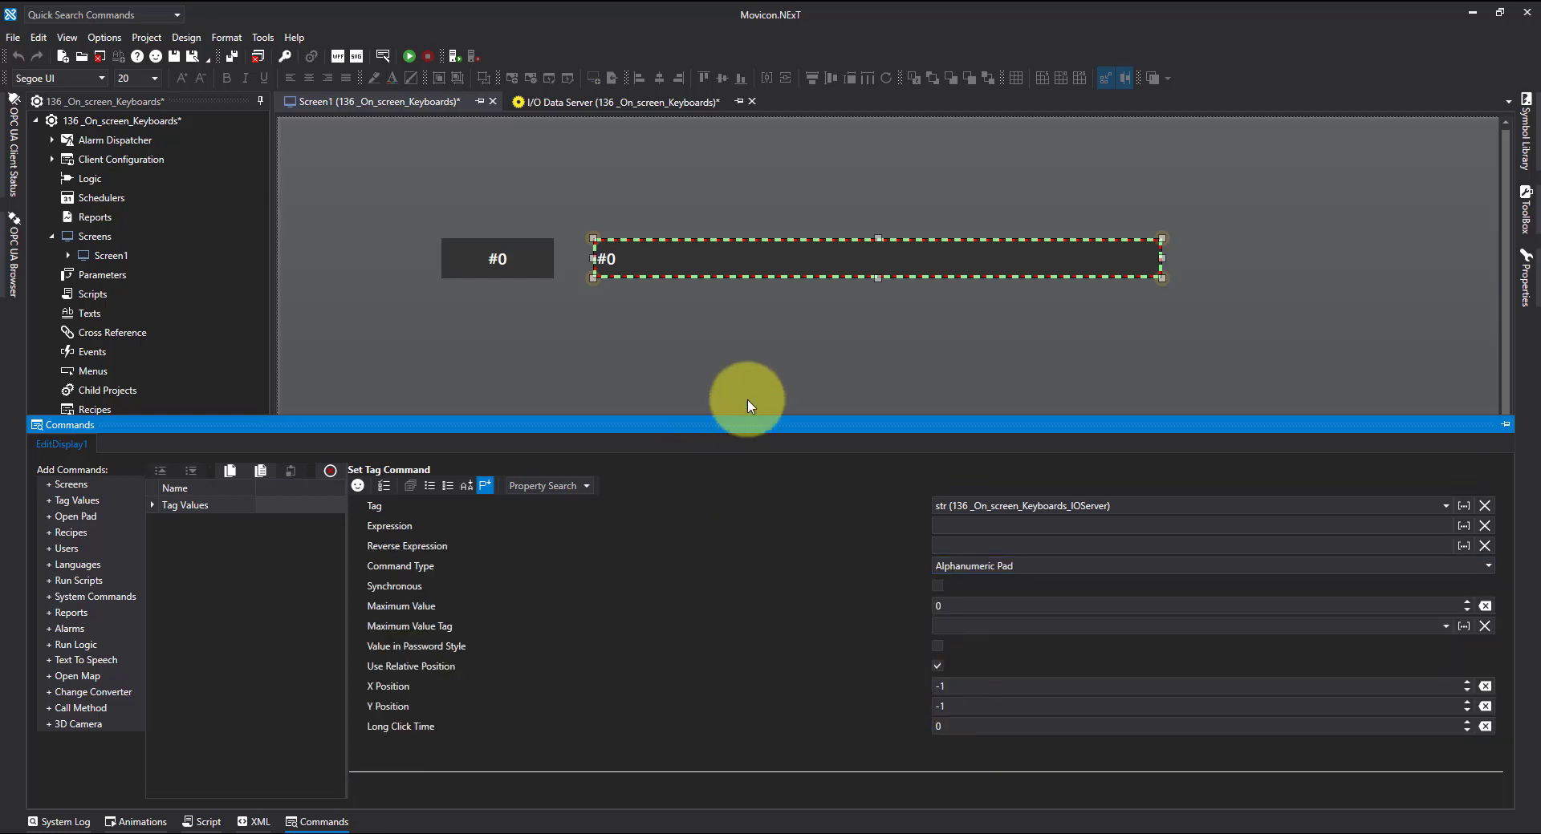
click(750, 368)
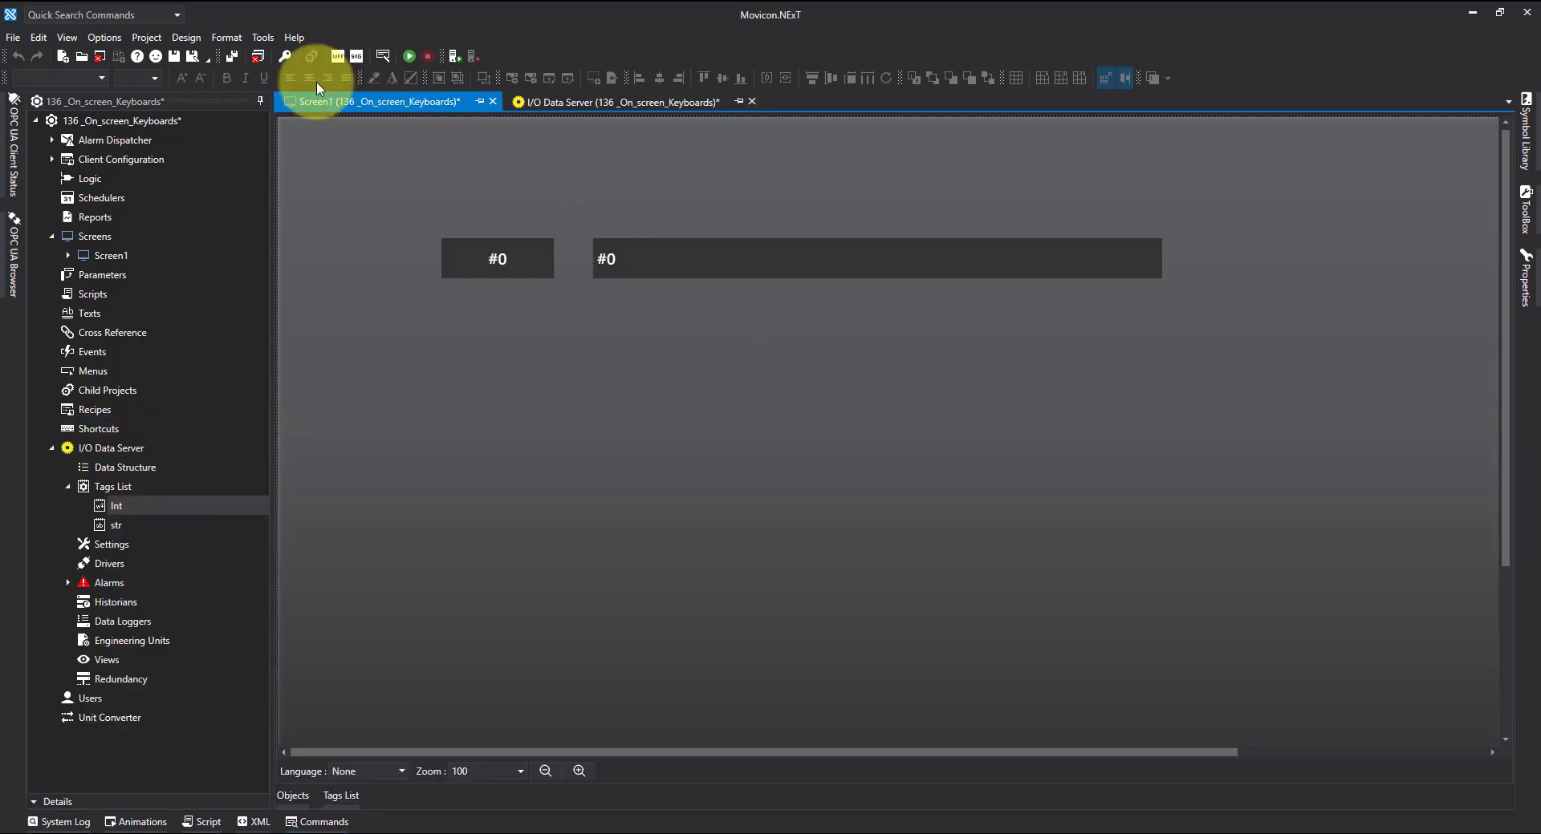
Save and run the project, enter 25 in the integer box, then reopen its pad.
click(231, 63)
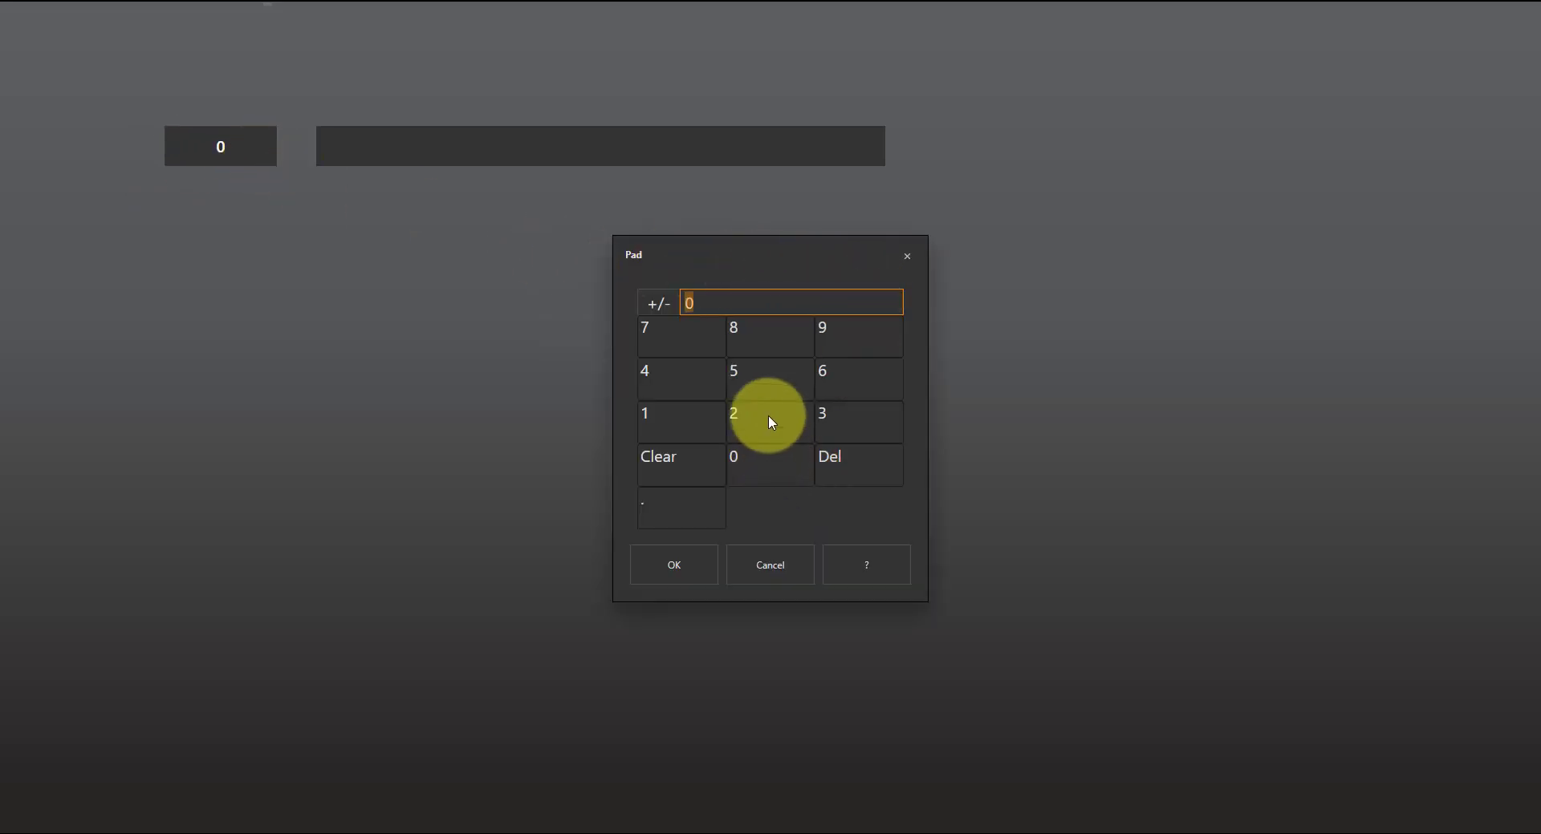
click(769, 380)
click(683, 562)
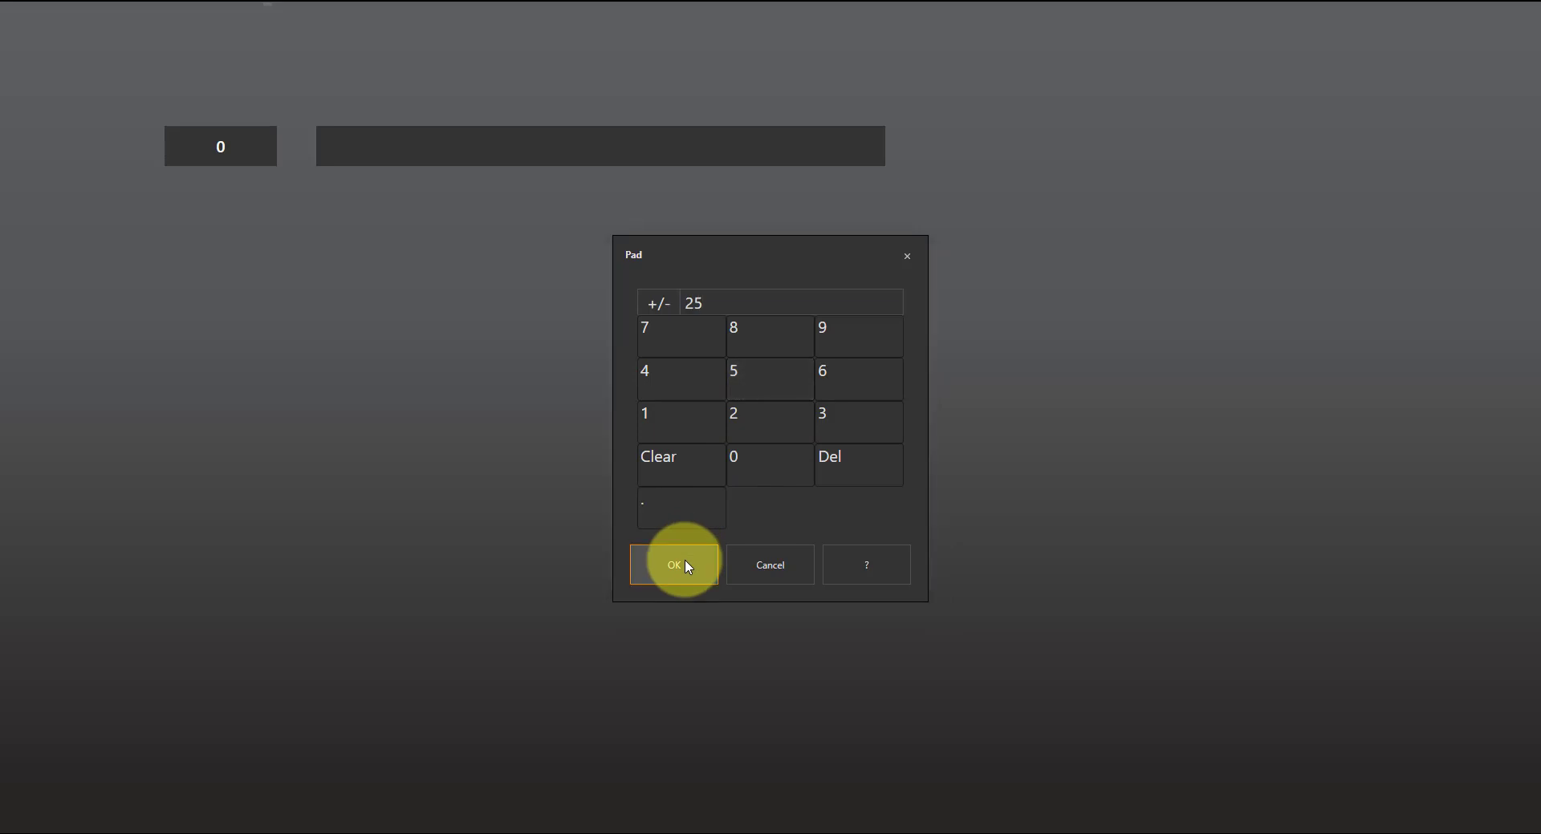
click(258, 152)
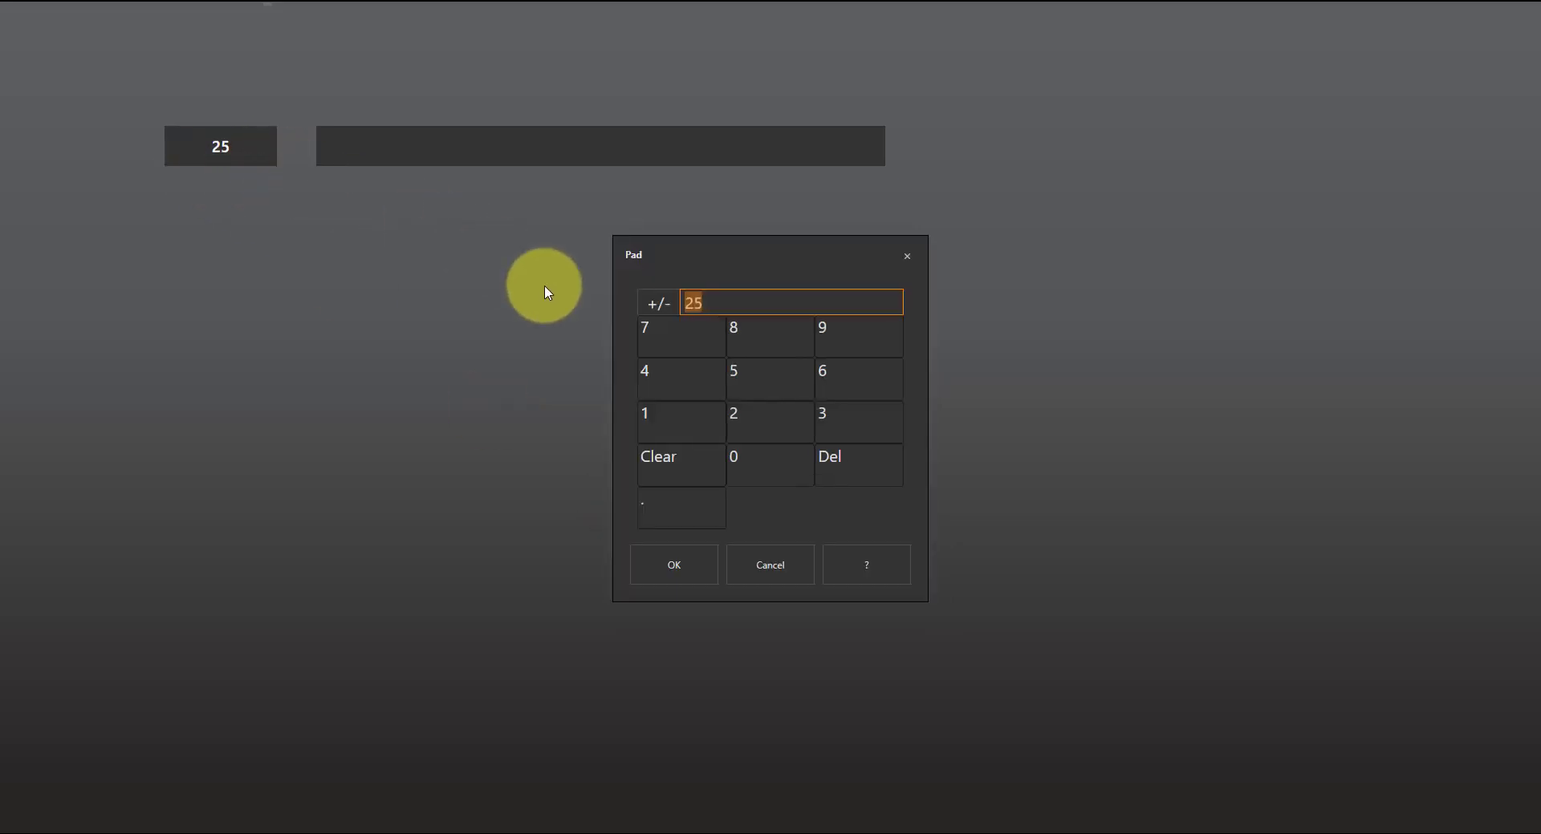
Enter 45 in the integer box, then spell 'this' on the string box's keyboard.
click(665, 389)
click(740, 368)
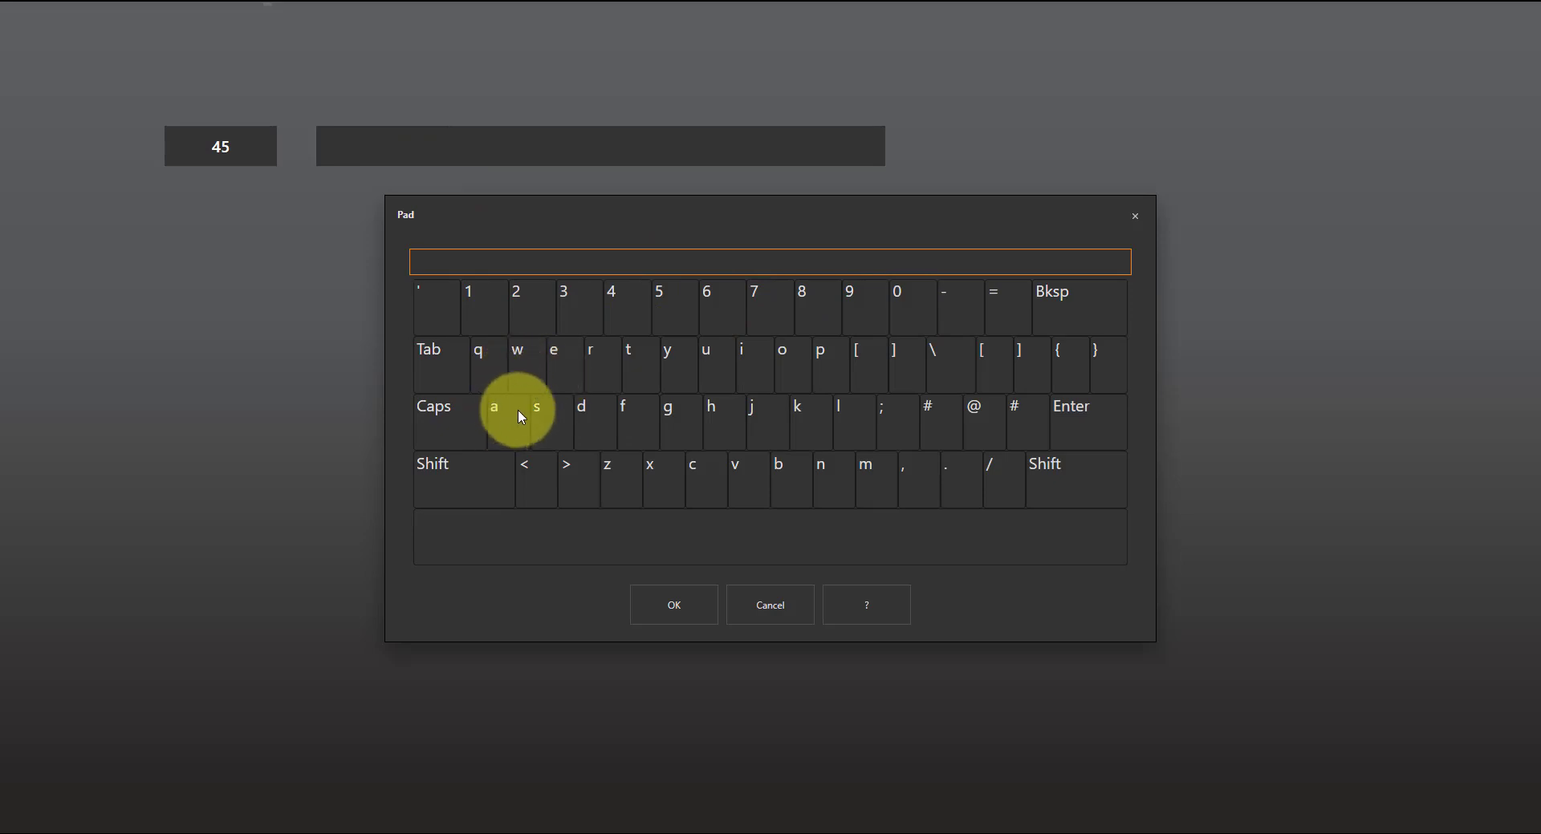
click(718, 409)
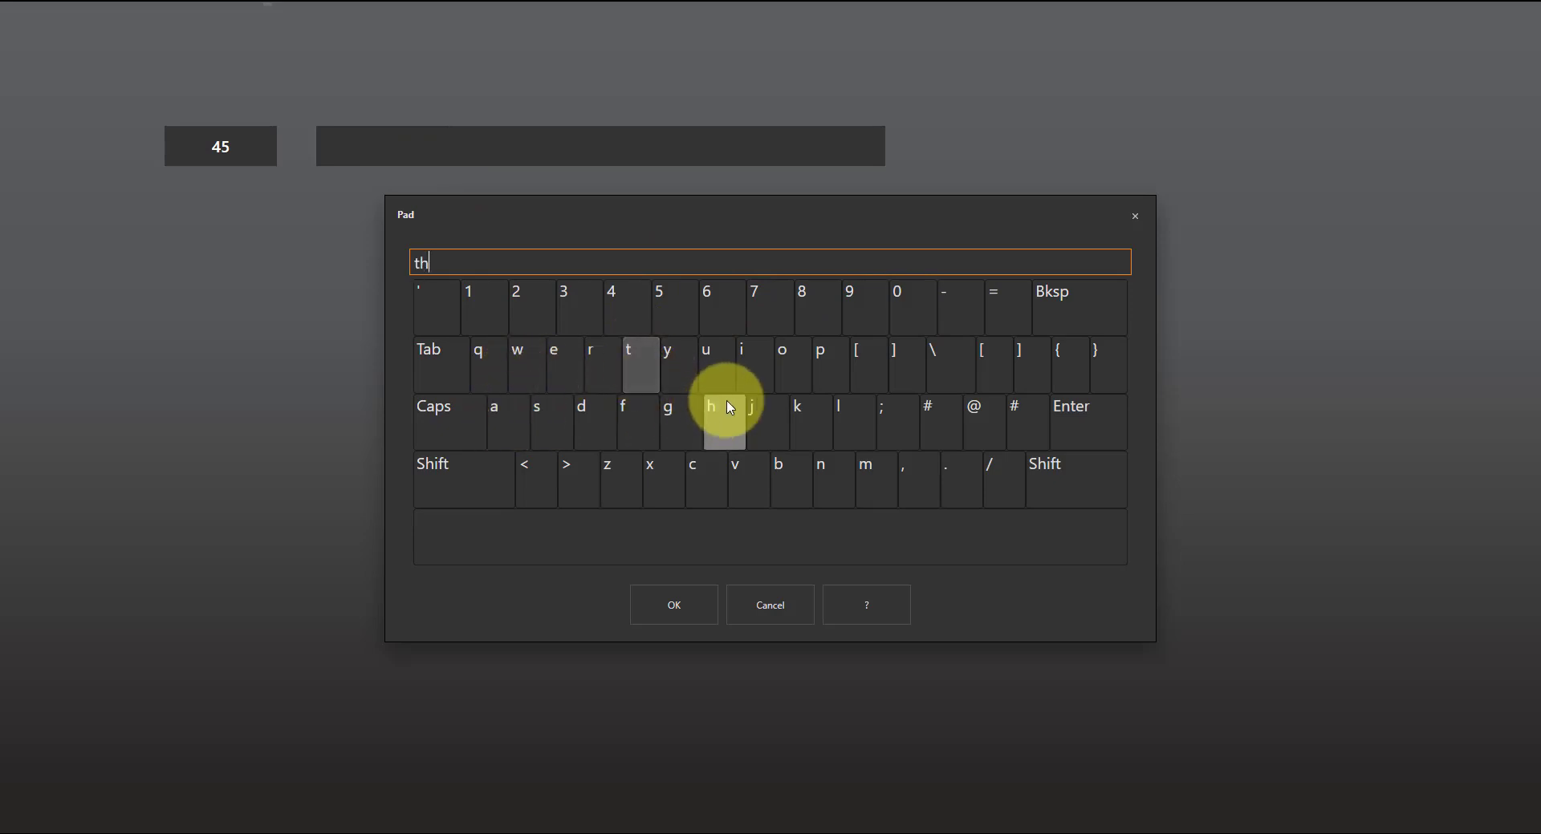
click(751, 357)
click(552, 410)
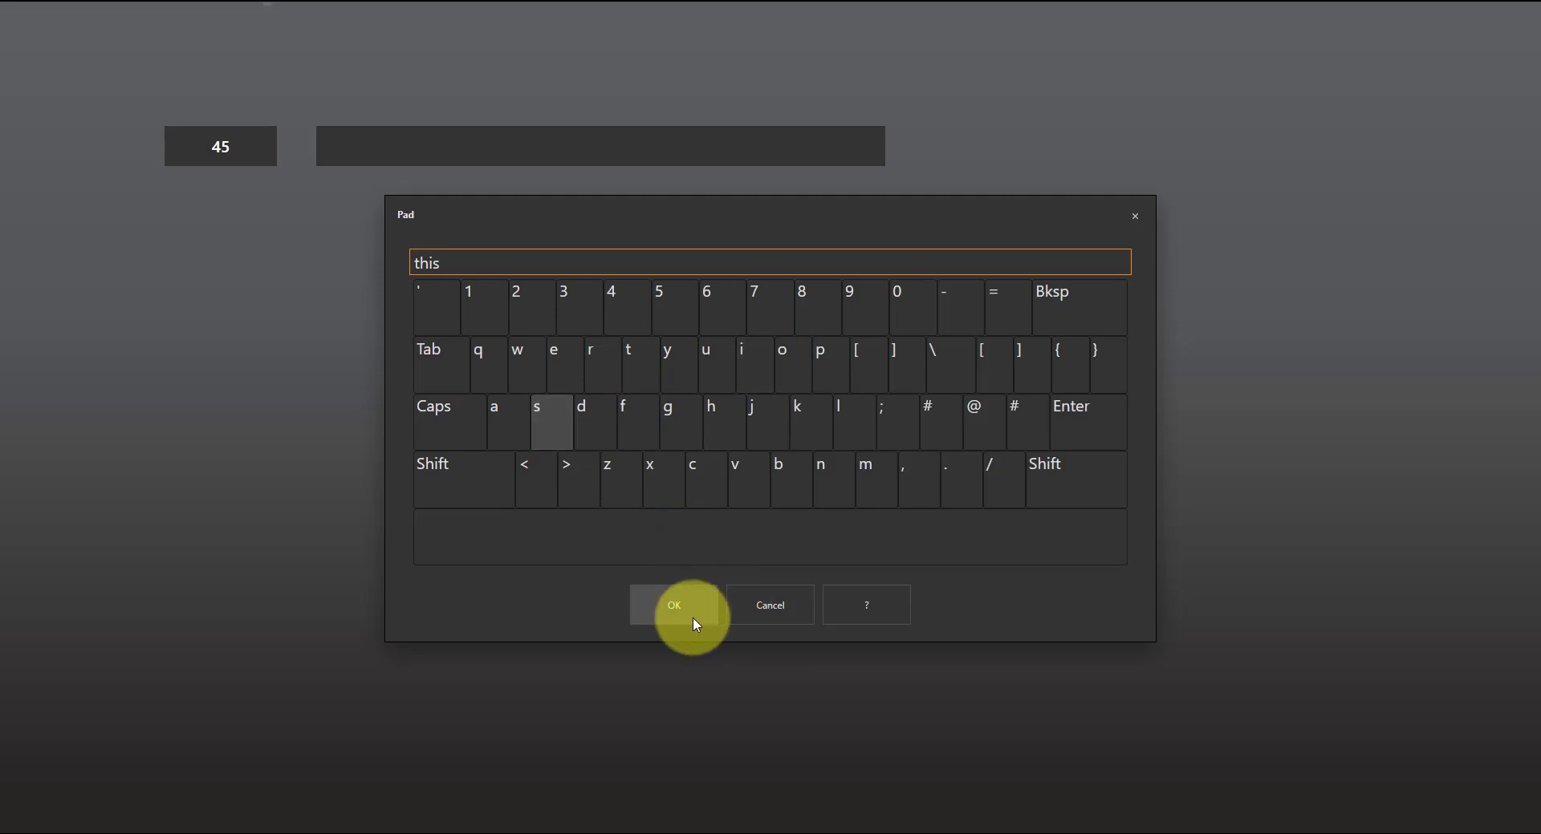